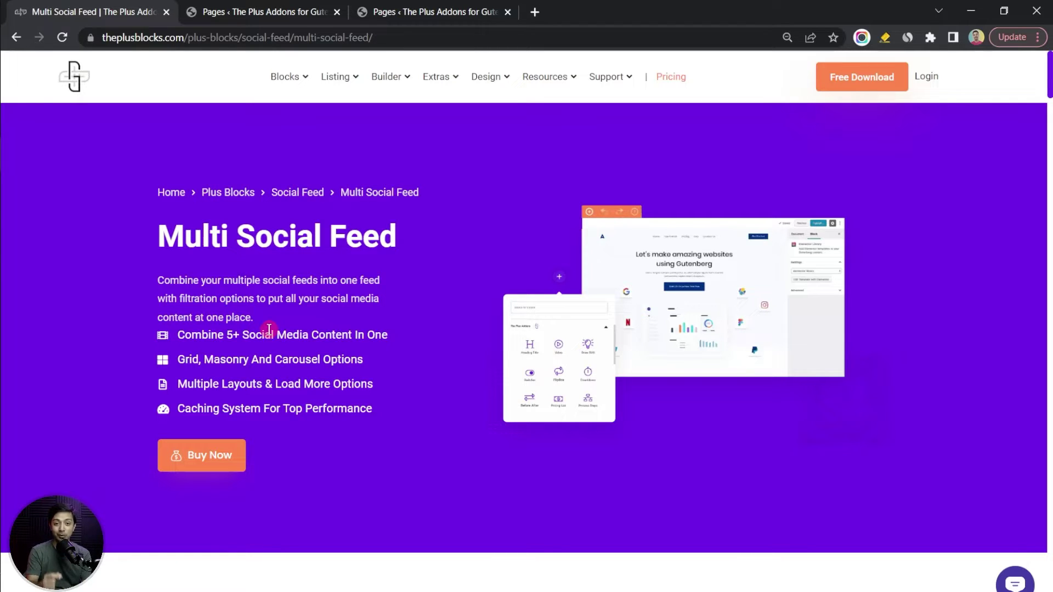
# - Try the All, Twitter, YouTube, Facebook and Instagram filter tabs on the Social Feed Wall demo
pyautogui.moveTo(1049, 85); pyautogui.dragTo(1049, 130)
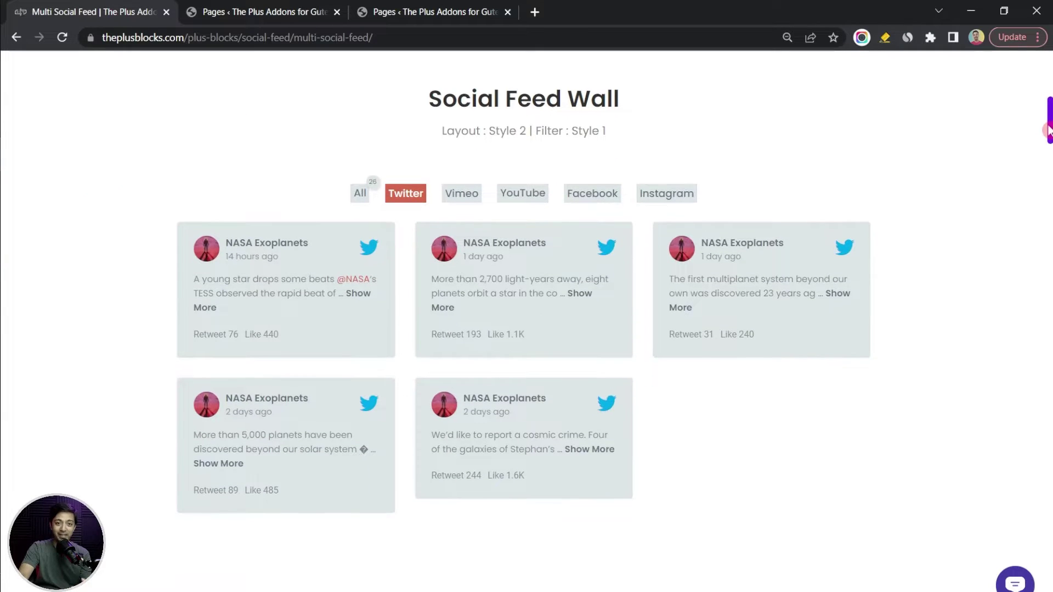
pyautogui.click(359, 193)
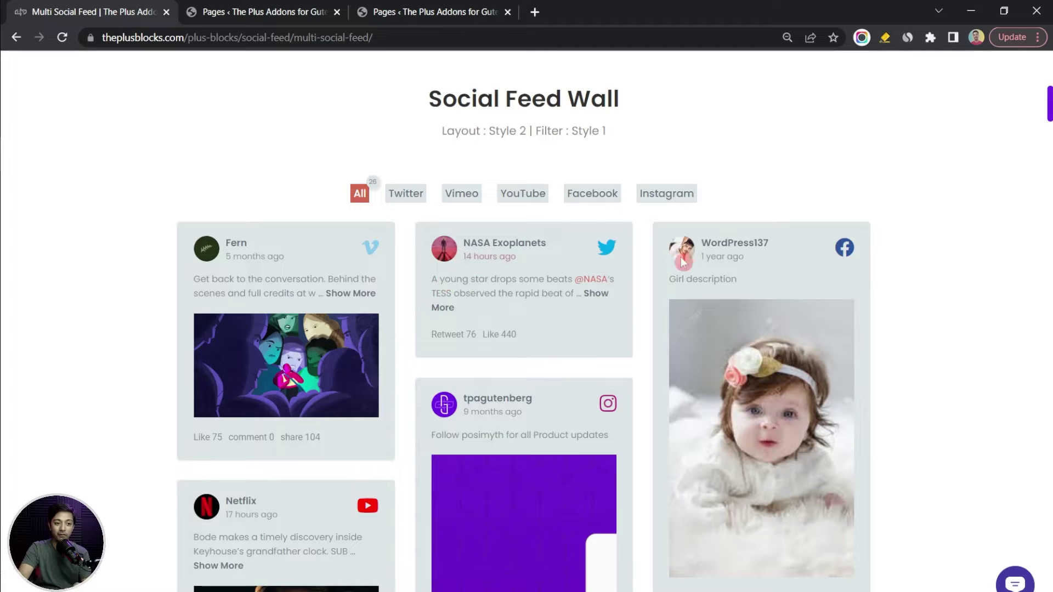
pyautogui.click(401, 203)
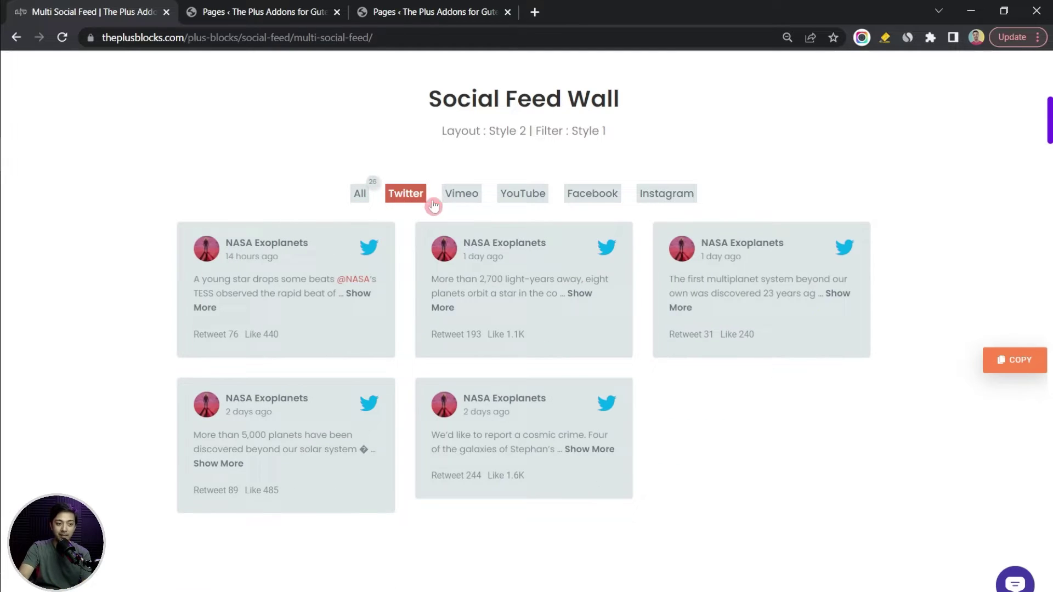
pyautogui.click(527, 199)
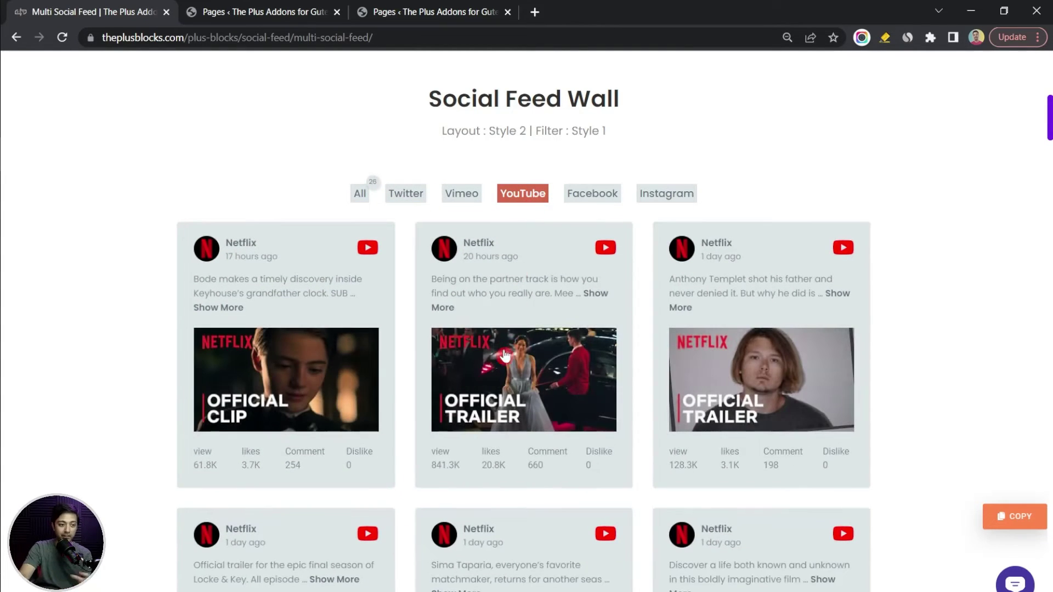
pyautogui.click(594, 206)
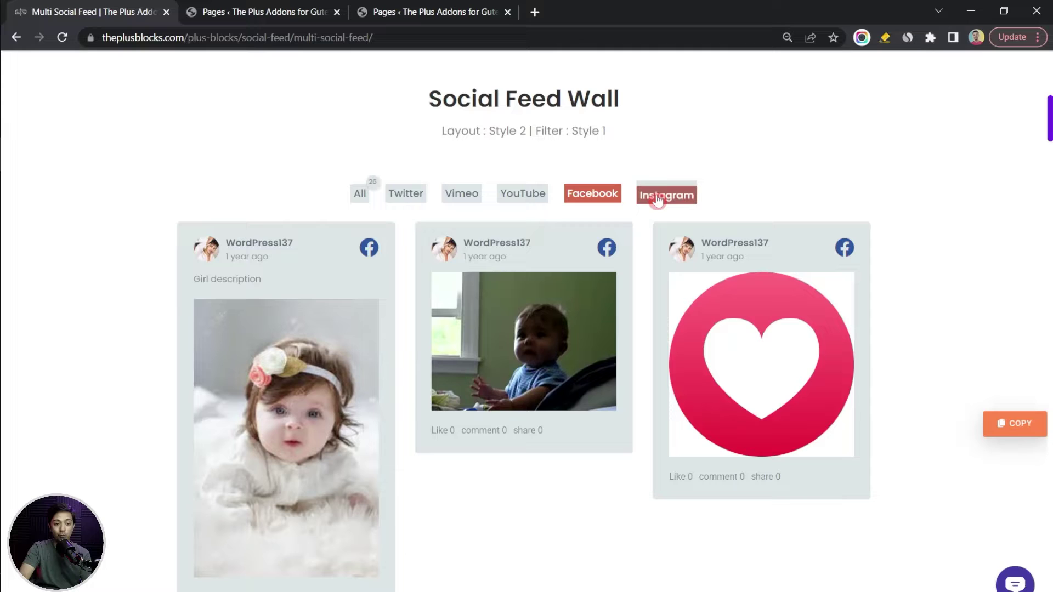
pyautogui.click(657, 198)
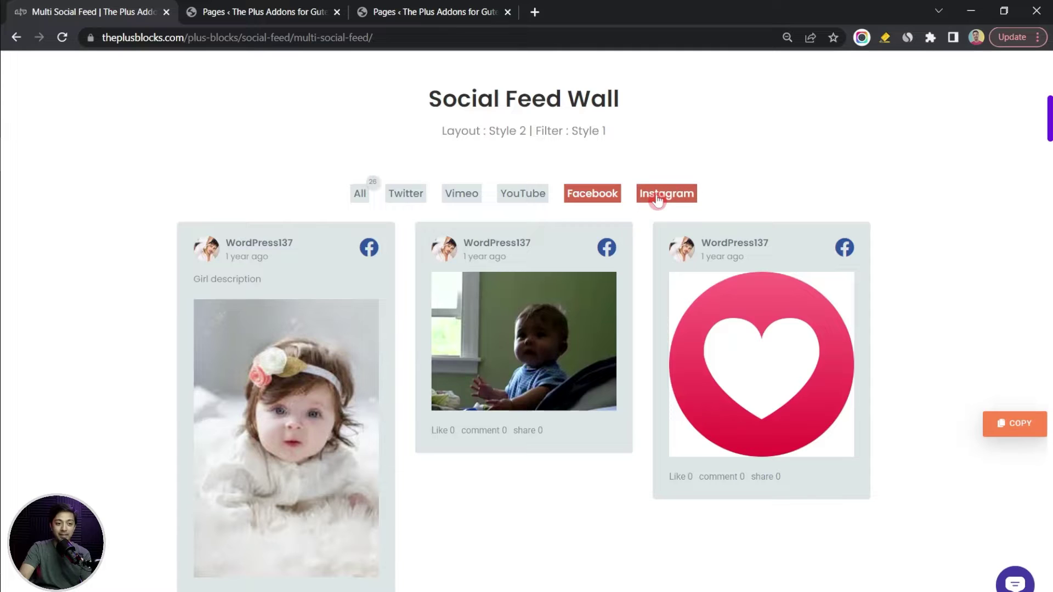
# - Switch the wall between Facebook and Instagram, then settle back on YouTube videos
pyautogui.scroll(-6, 695, 363)
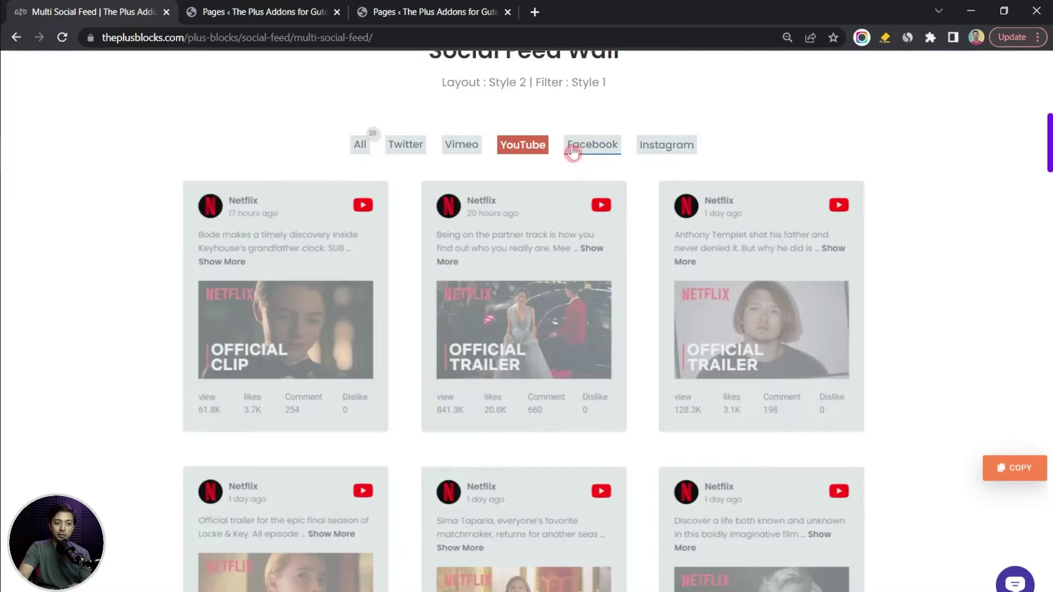
pyautogui.click(590, 145)
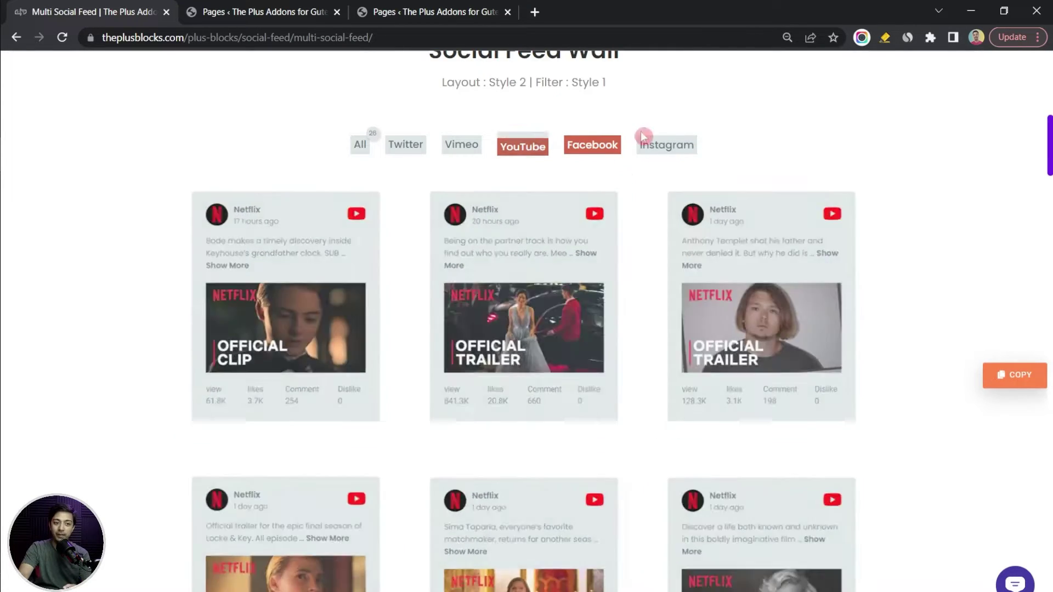
pyautogui.click(665, 147)
pyautogui.click(534, 149)
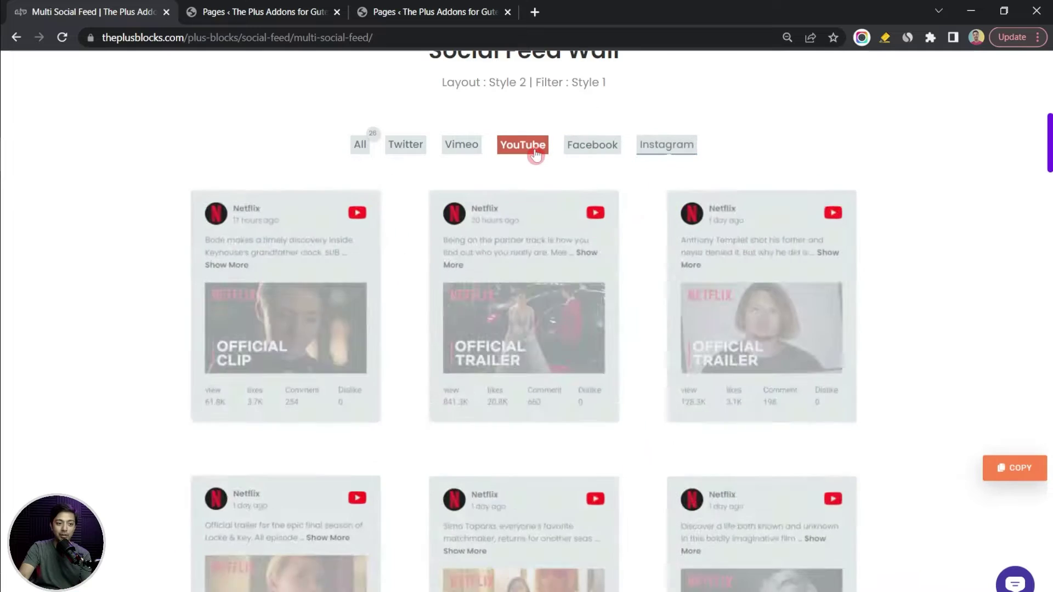
pyautogui.scroll(2, 872, 189)
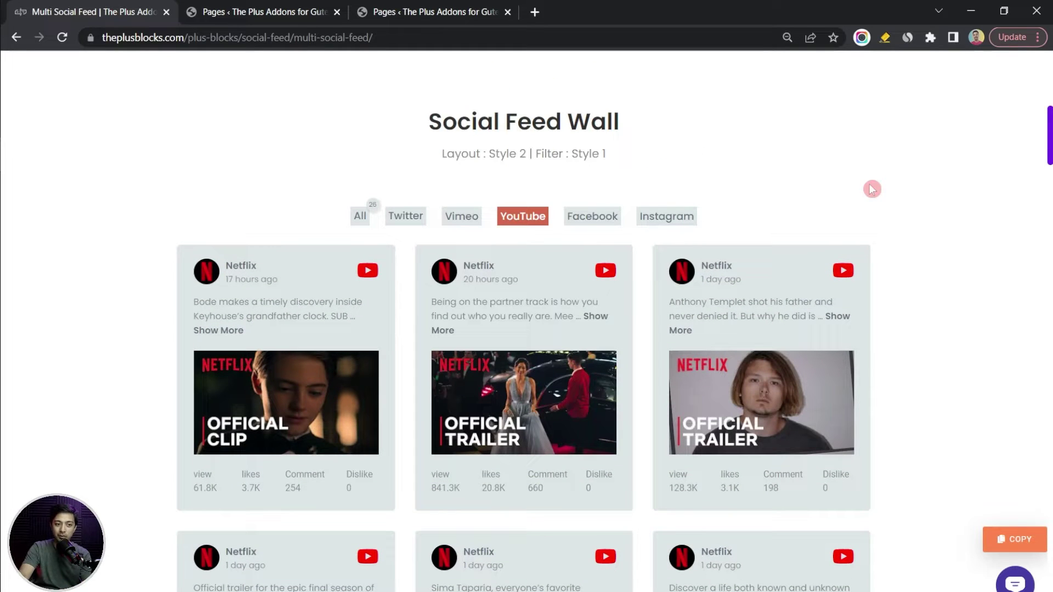
# - Filter the Style 3 wall to Twitter, Facebook and then Instagram posts
pyautogui.scroll(-6, 1012, 151)
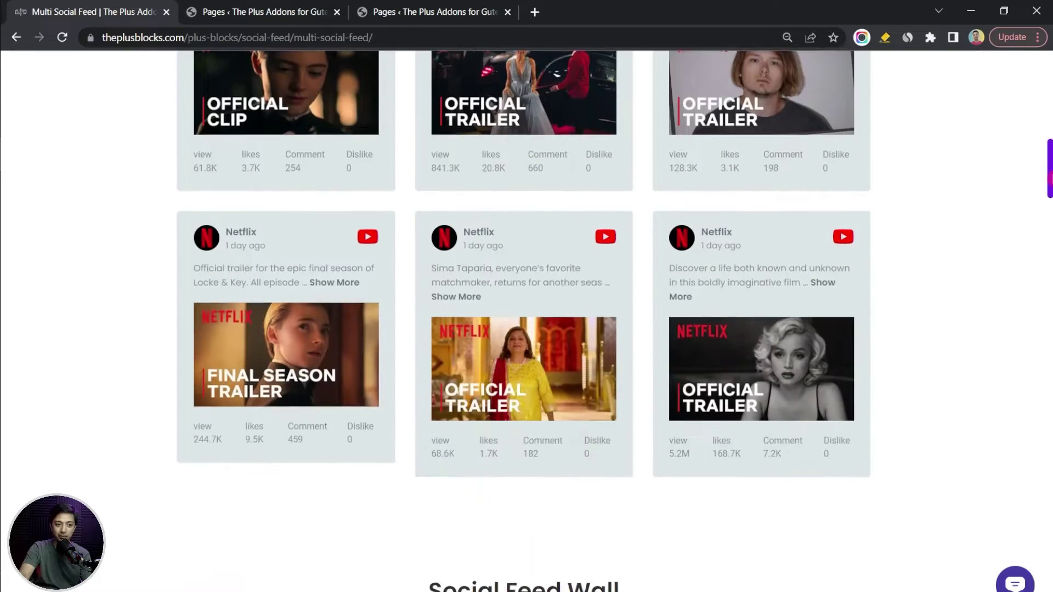
pyautogui.scroll(-9, 524, 329)
pyautogui.click(428, 206)
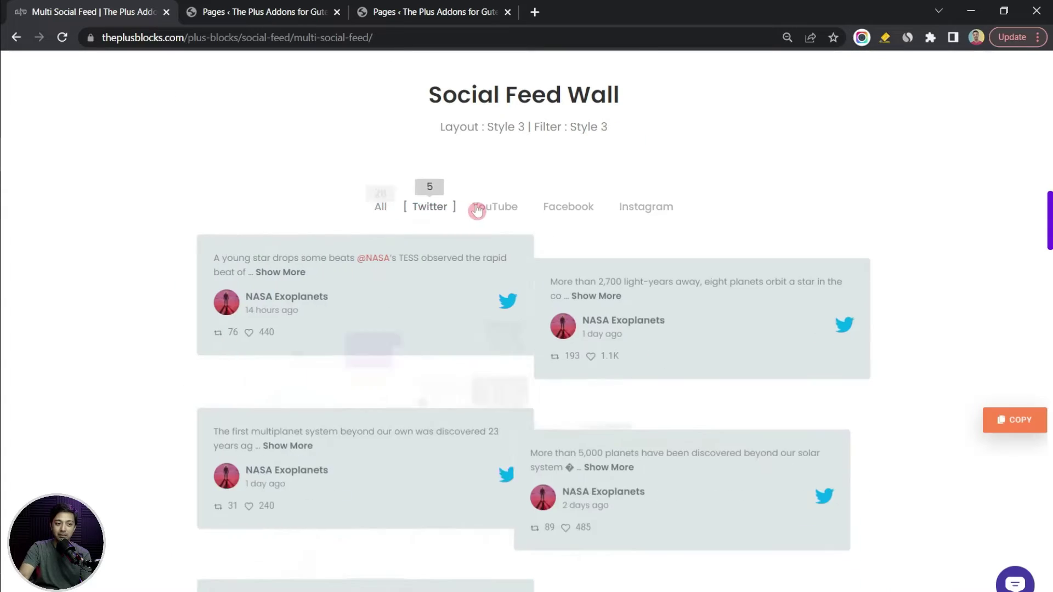
pyautogui.click(584, 214)
pyautogui.click(631, 210)
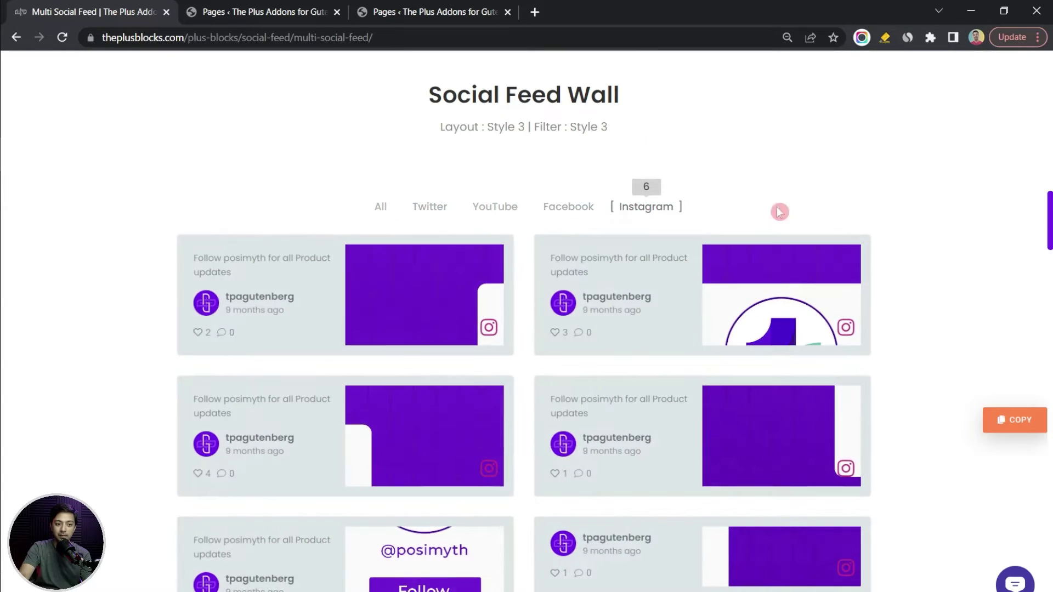
# - Filter the Style 2 wall to Twitter, Vimeo and YouTube, then expand Style 4's filter list
pyautogui.scroll(-2, 778, 211)
pyautogui.scroll(5, 369, 214)
pyautogui.click(404, 217)
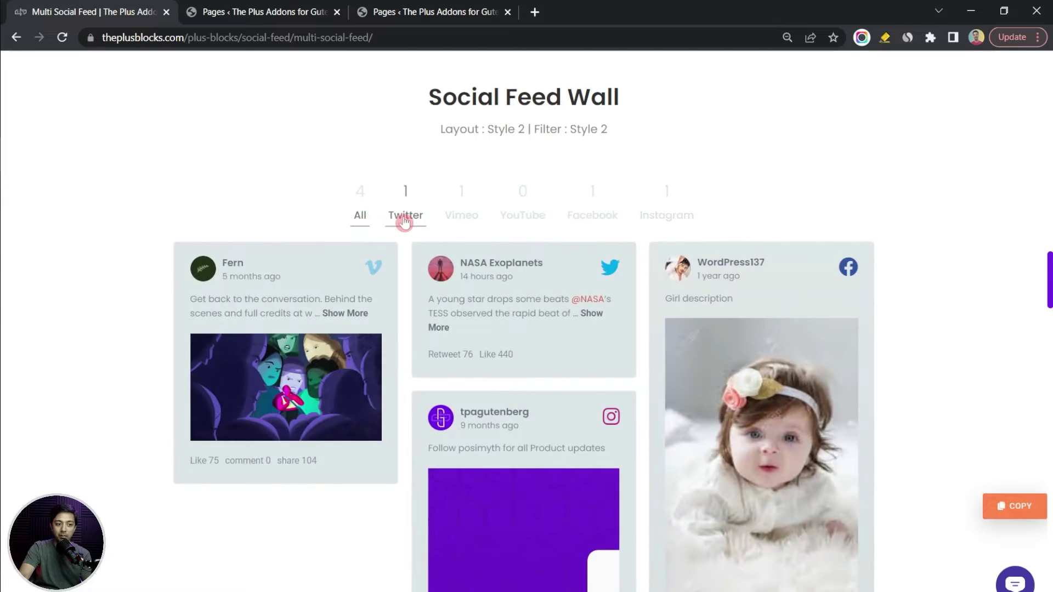
pyautogui.click(463, 217)
pyautogui.click(536, 220)
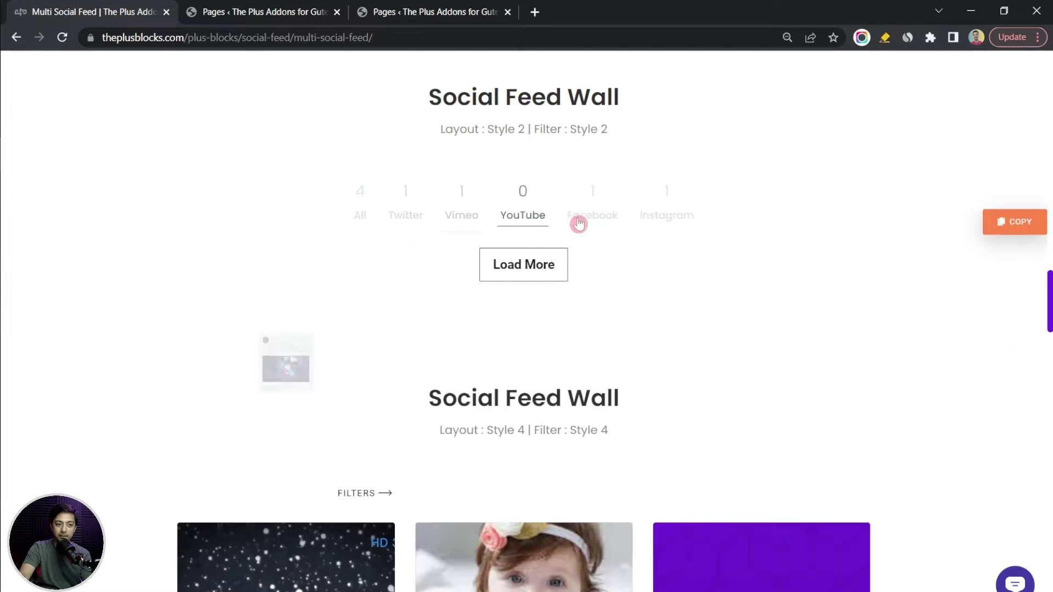
pyautogui.scroll(-5, 76, 159)
pyautogui.click(360, 201)
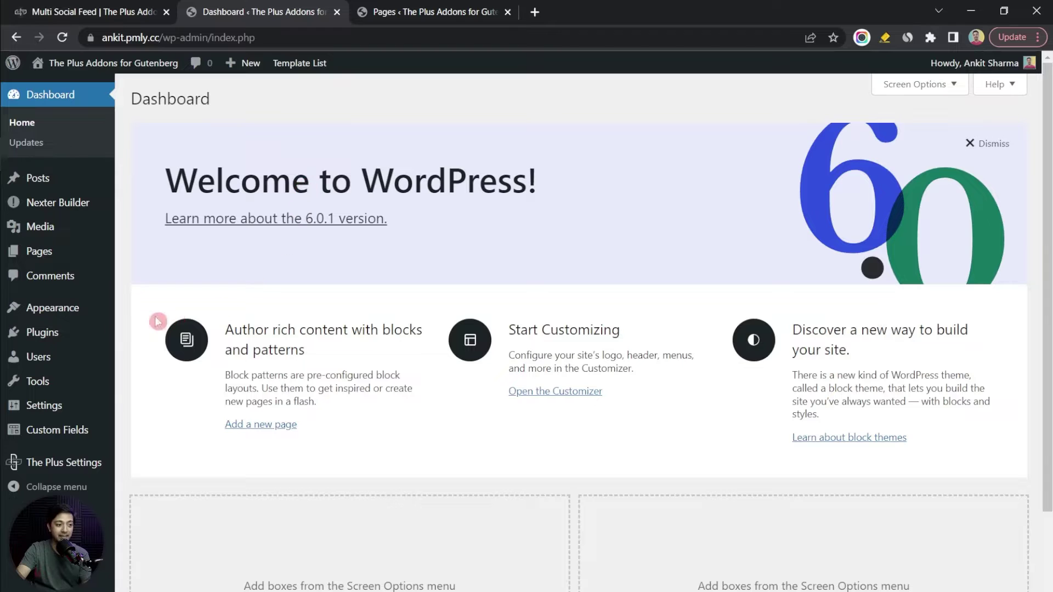
# - Check the Installed Plugins list for the Plus Addons, then head to The Plus Settings' Plus Blocks
pyautogui.moveTo(62, 340)
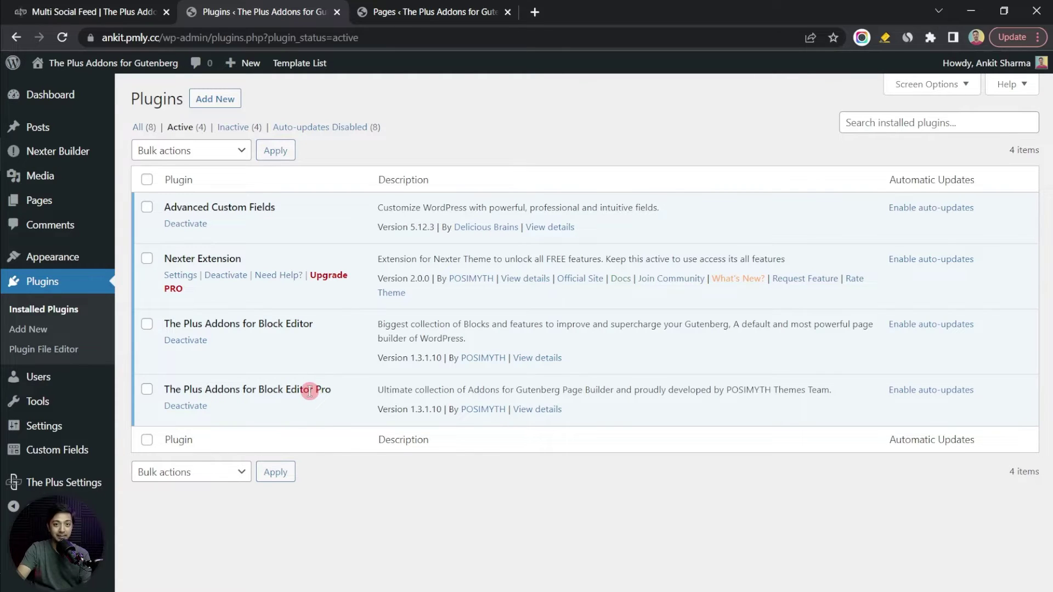
pyautogui.moveTo(81, 487)
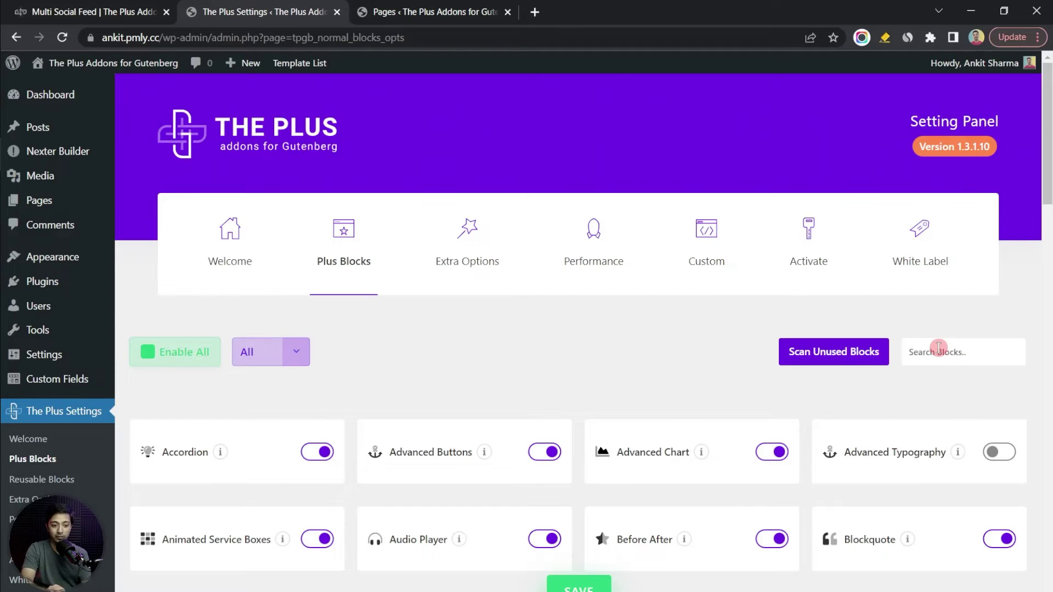
# - Search the Plus Blocks list for 'social feed' and switch the Social Feed block on
pyautogui.click(938, 347)
pyautogui.write('so')
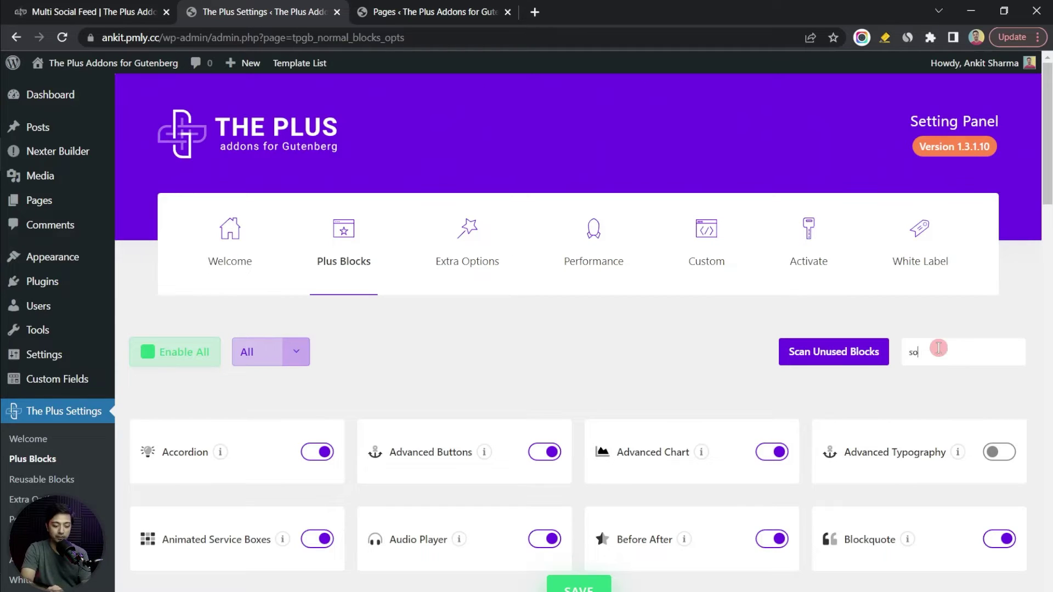
pyautogui.write('cial feed')
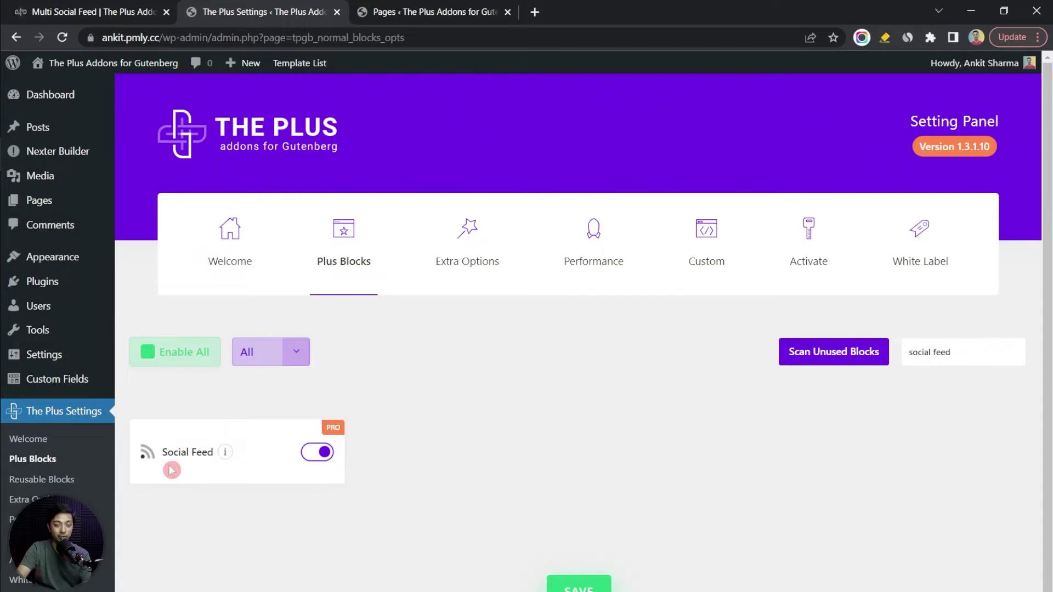
pyautogui.click(319, 453)
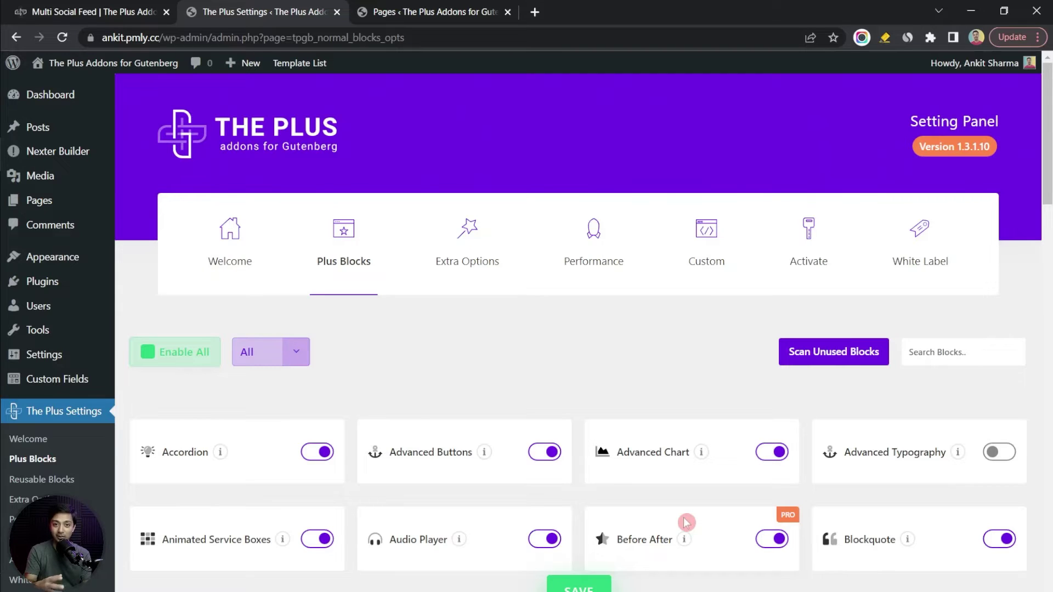
pyautogui.moveTo(42, 203)
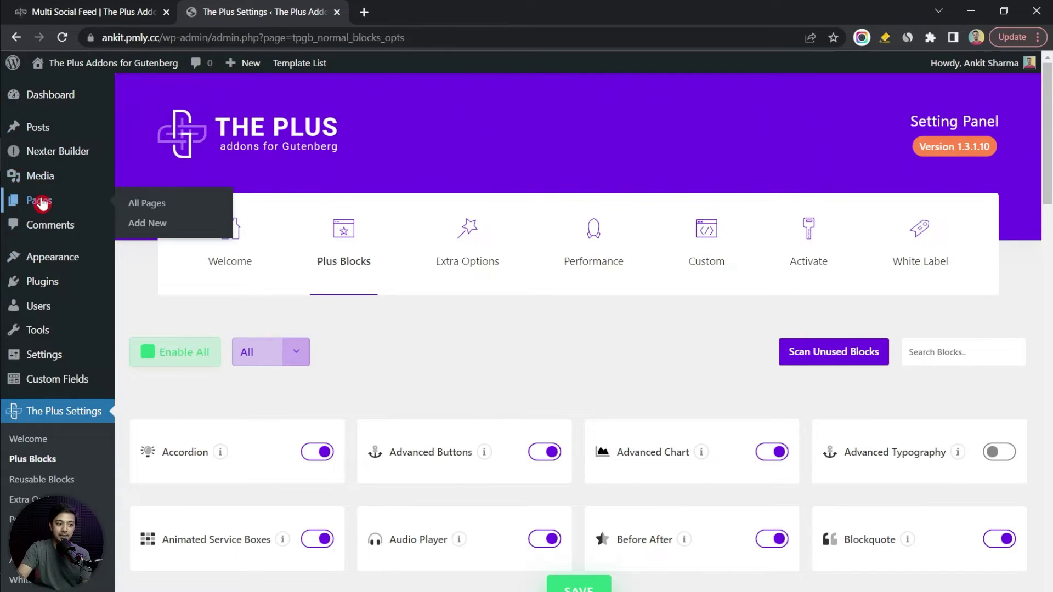
# - Create a new page titled 'Multi feed wall'
pyautogui.click(157, 227)
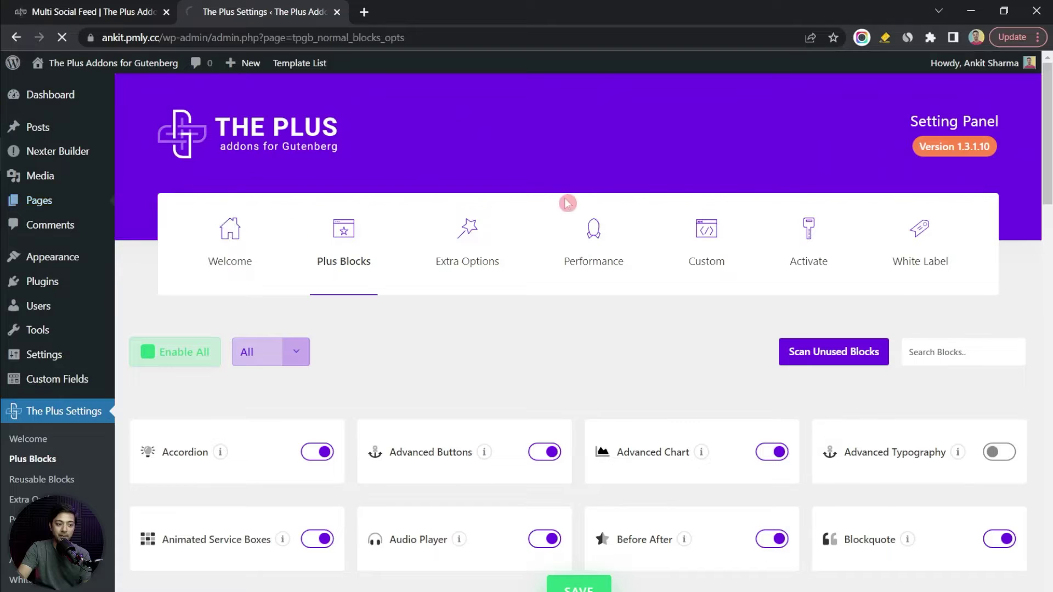
pyautogui.write('Multi feed wall')
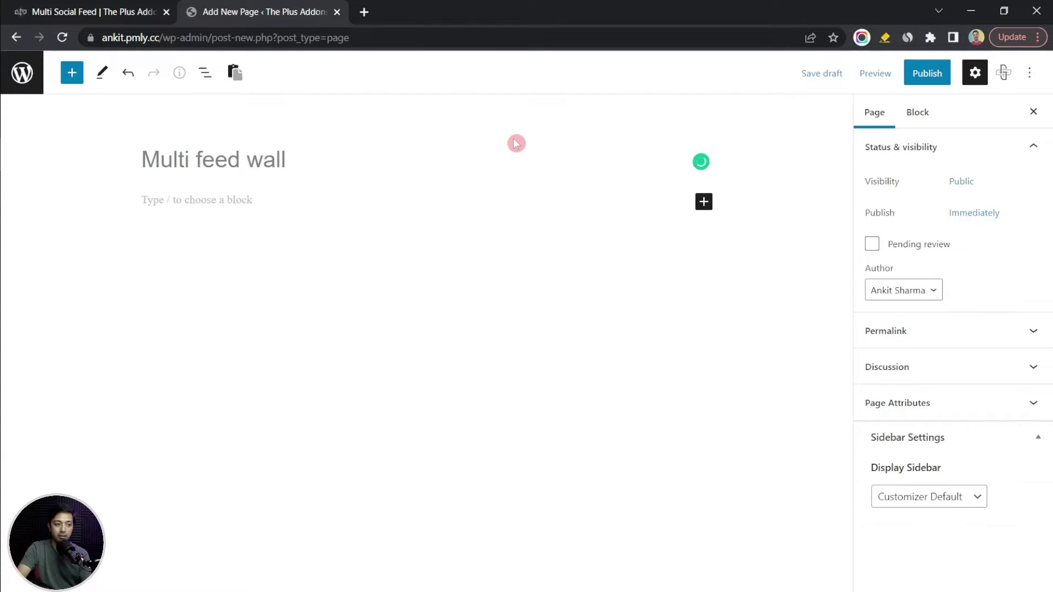
pyautogui.press('Return')
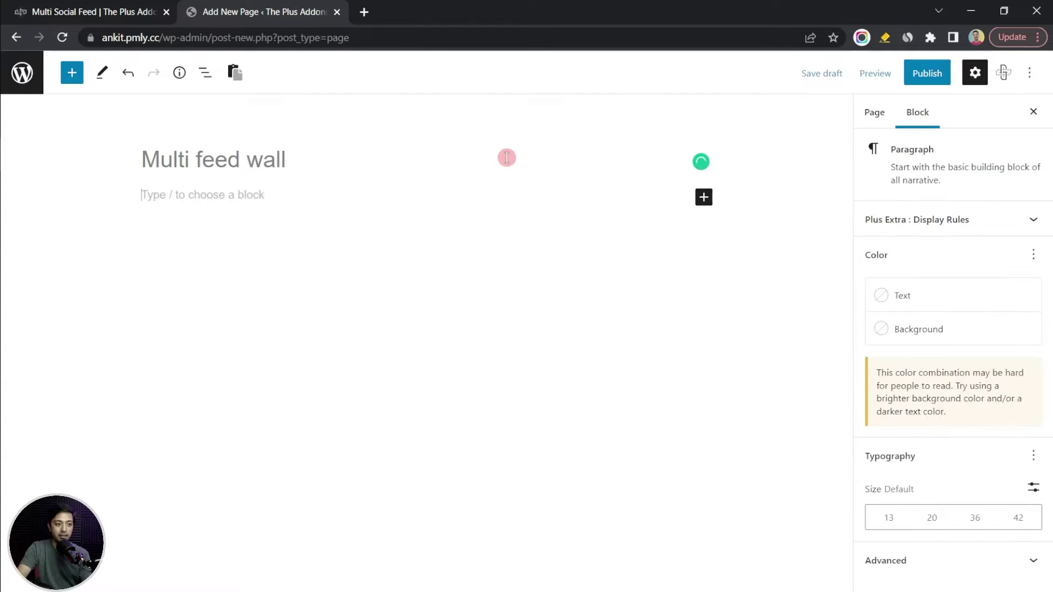
# - Insert a one-column TP Row and place a TP Social Feed block in its column
pyautogui.write('/tp row')
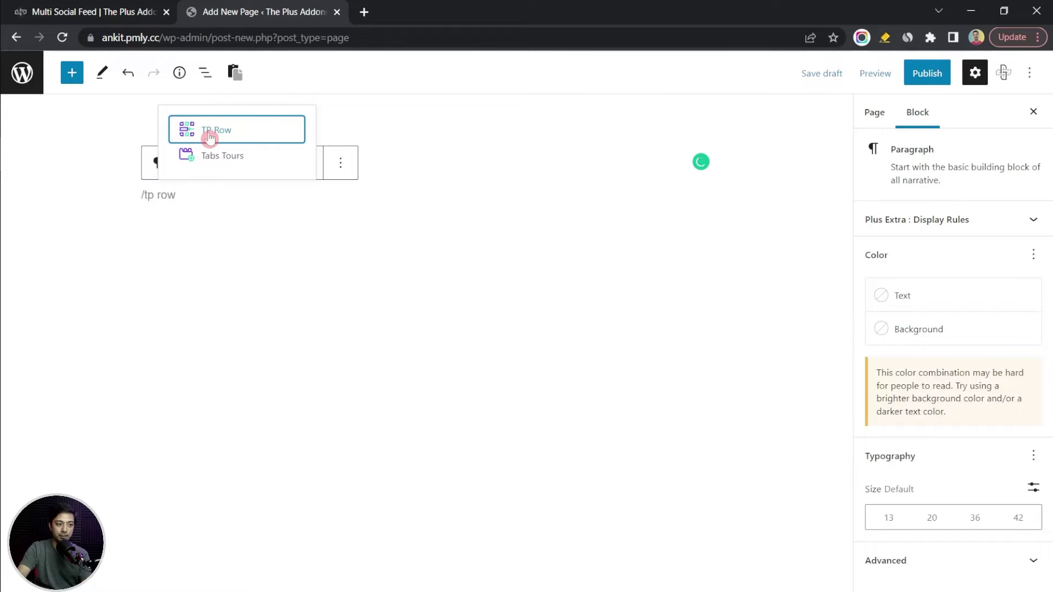
pyautogui.click(209, 138)
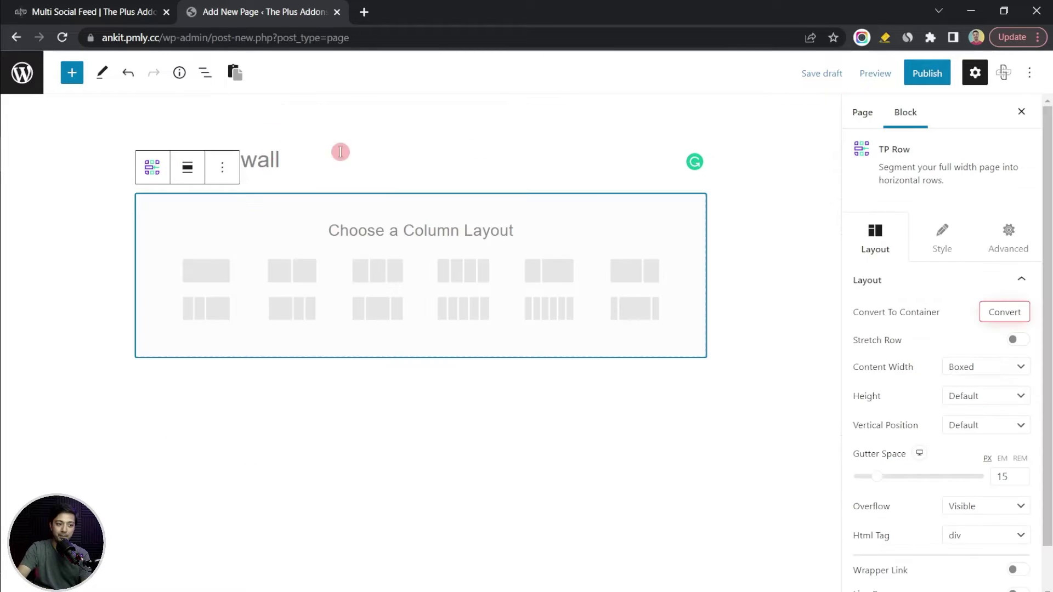
pyautogui.click(198, 279)
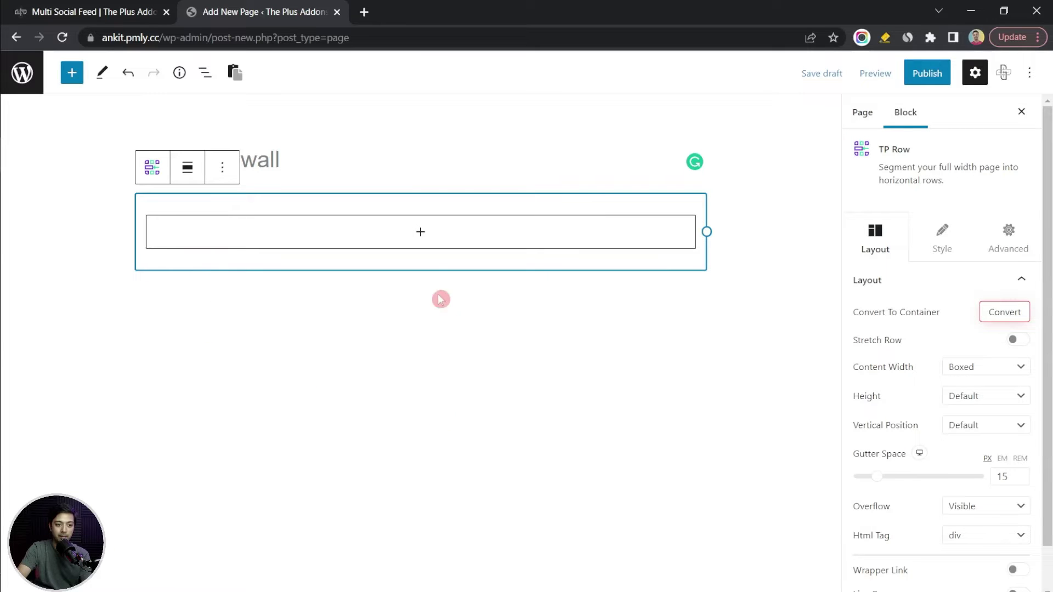
pyautogui.click(425, 233)
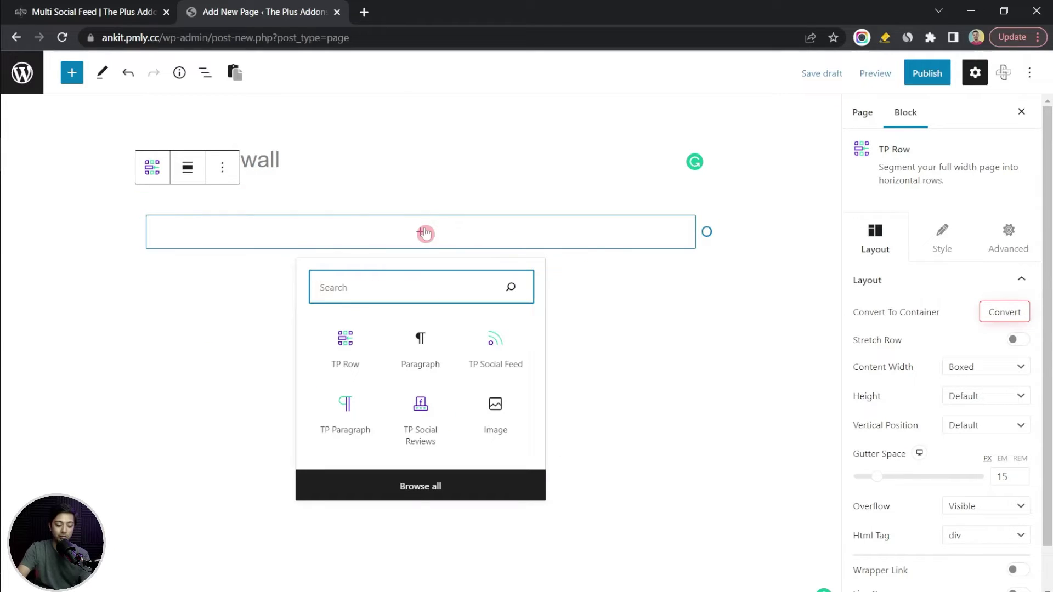
pyautogui.write('social feed')
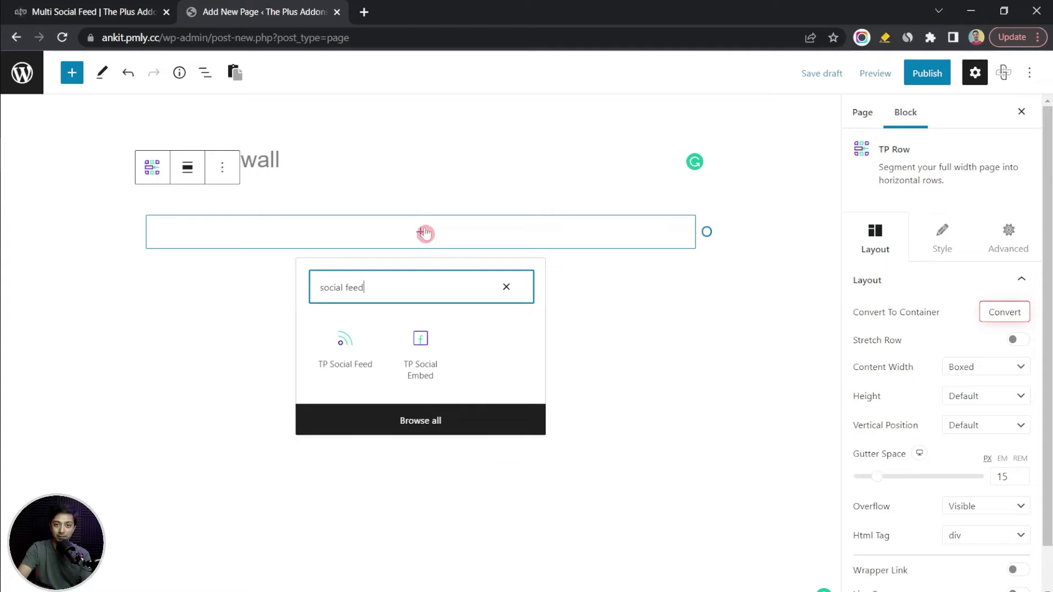
pyautogui.click(345, 357)
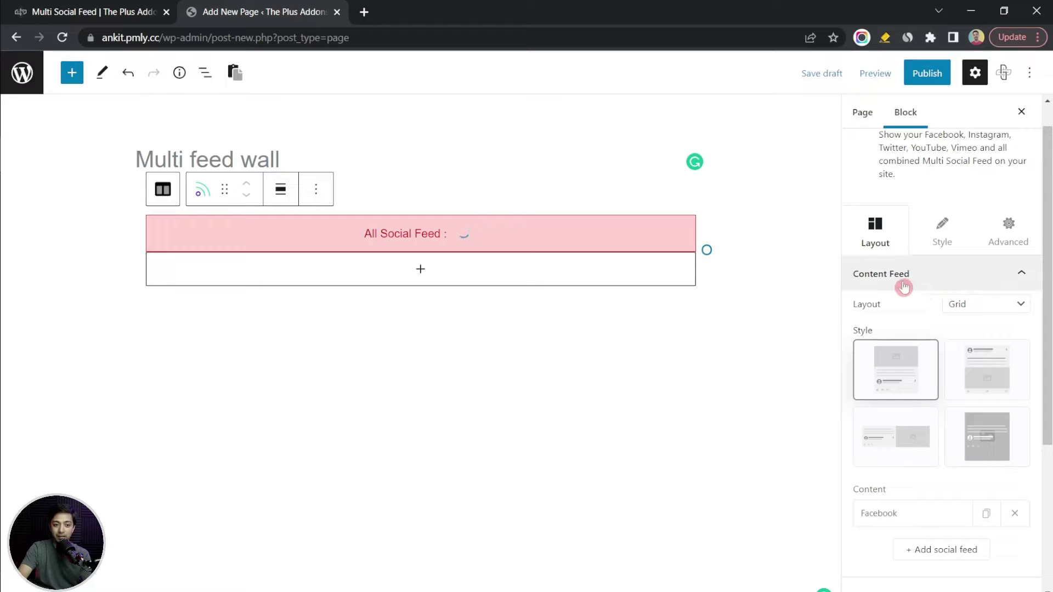
# - Expand the Facebook feed item's settings under Content in the block sidebar
pyautogui.moveTo(1049, 311); pyautogui.dragTo(1049, 397)
pyautogui.click(877, 351)
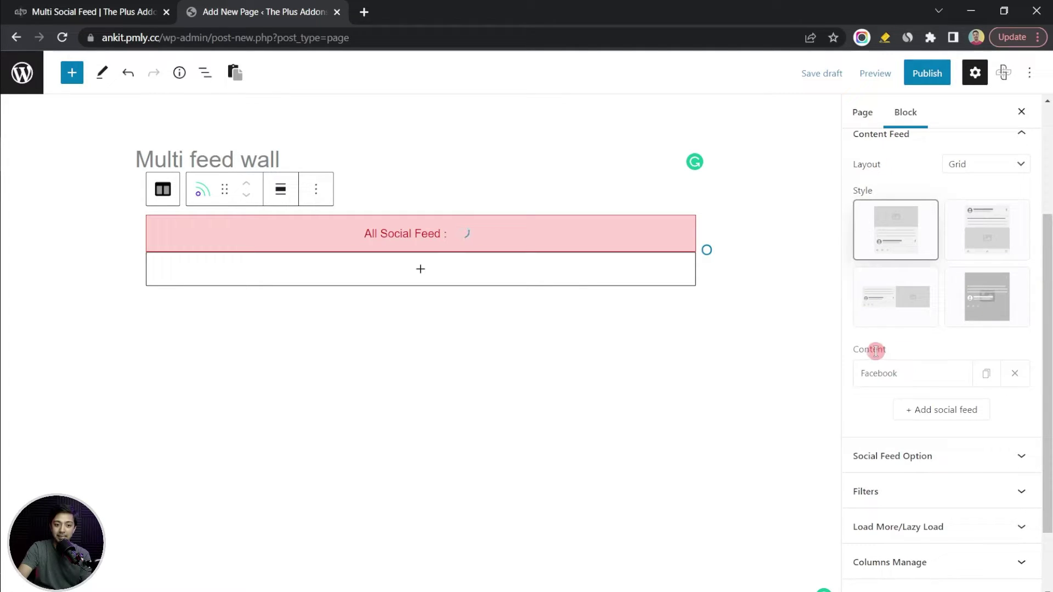
pyautogui.click(891, 378)
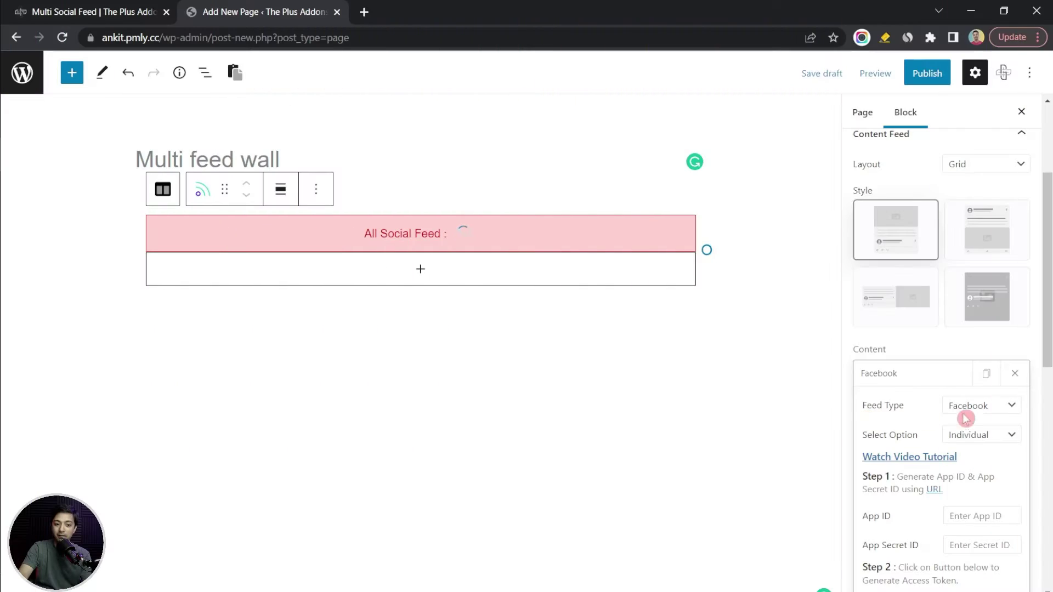
pyautogui.click(986, 406)
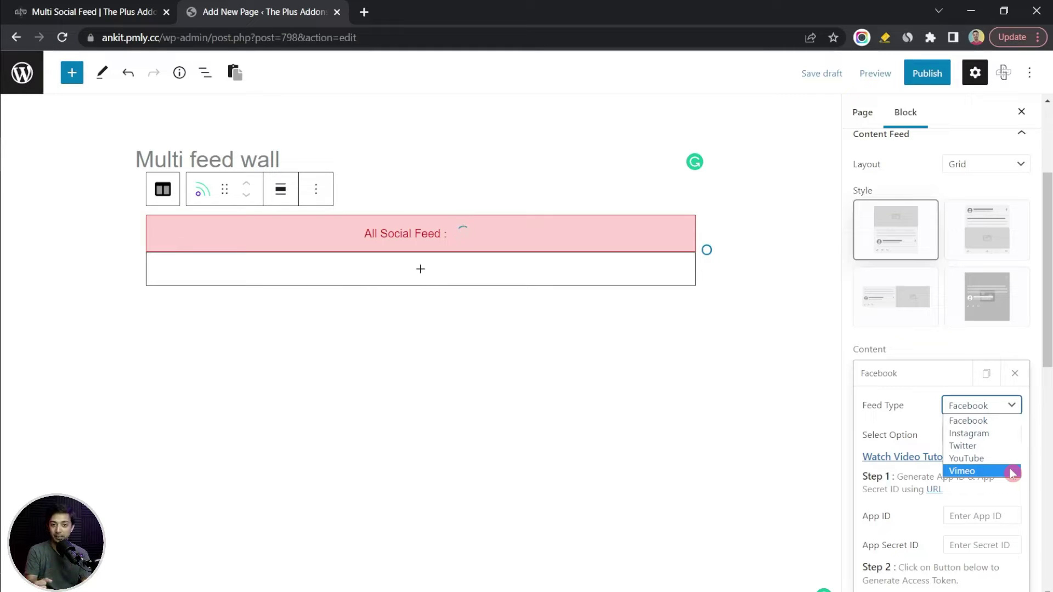
# - Keep Facebook as feed type, set Select Option to Page and Generate Token to Using Token Generator
pyautogui.click(900, 404)
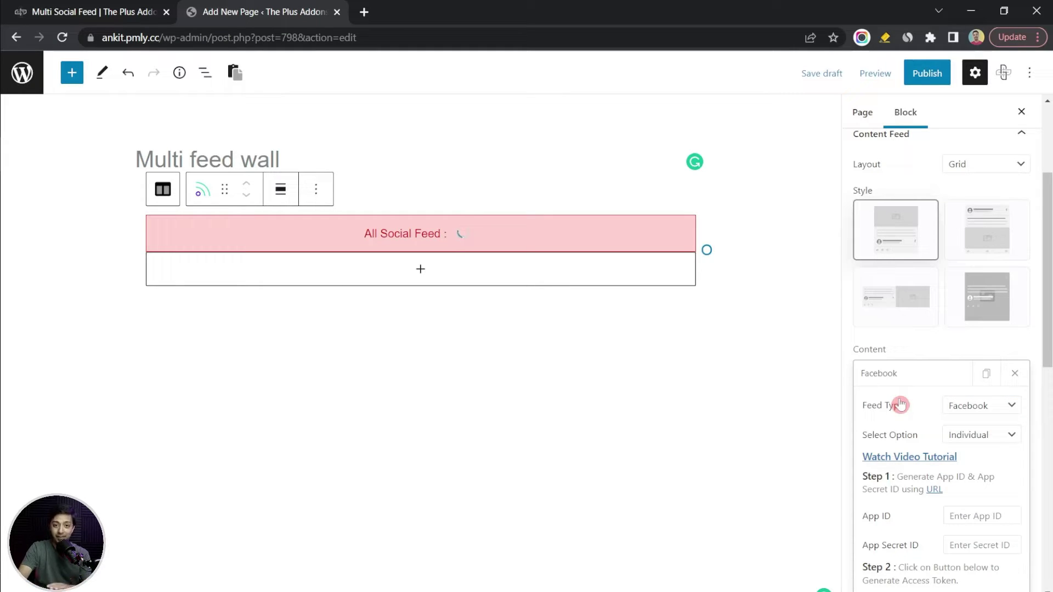
pyautogui.click(996, 409)
pyautogui.click(996, 410)
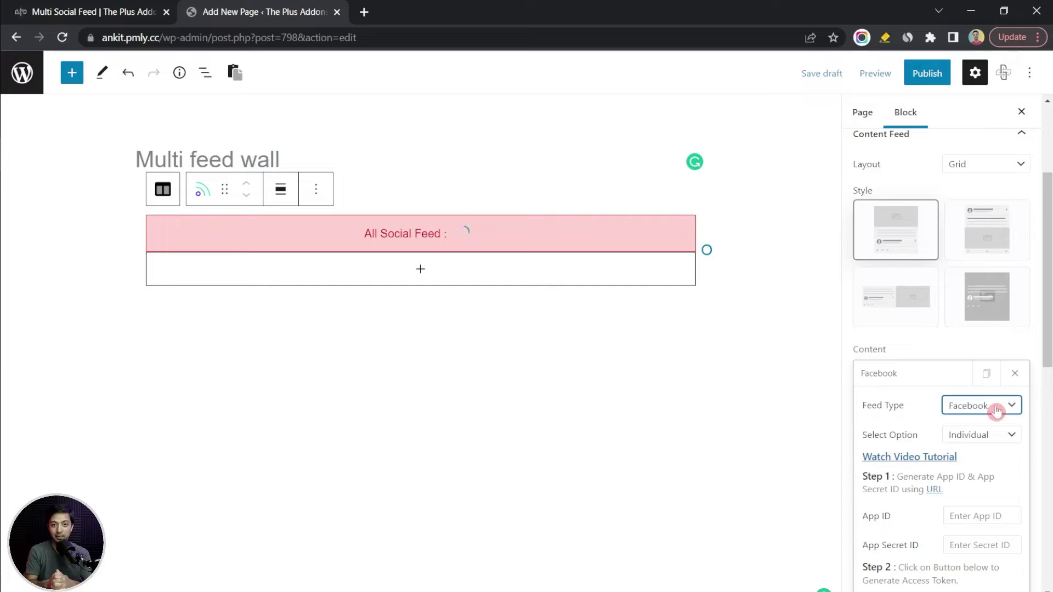
pyautogui.scroll(-3, 996, 410)
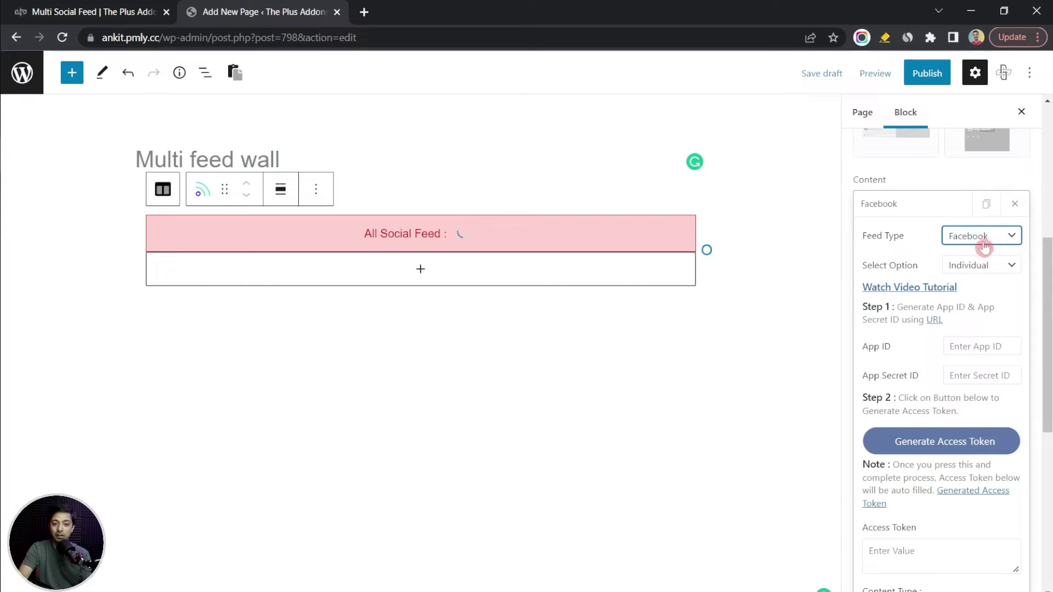
pyautogui.click(975, 265)
pyautogui.click(977, 291)
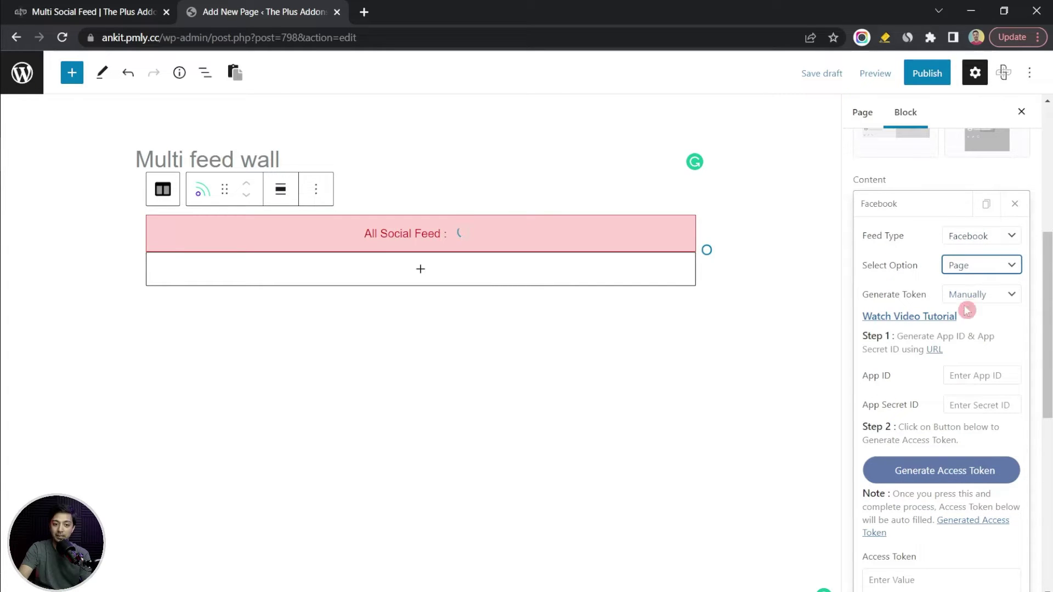
pyautogui.click(980, 295)
pyautogui.click(971, 323)
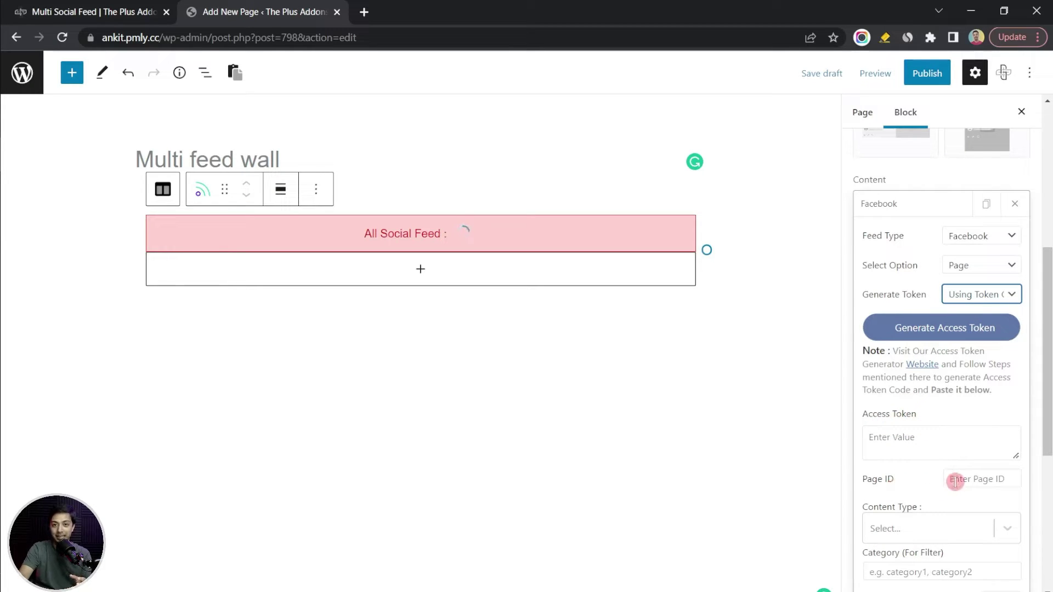
# - Switch the feed type through Instagram, Twitter and YouTube, ending on Vimeo
pyautogui.click(980, 235)
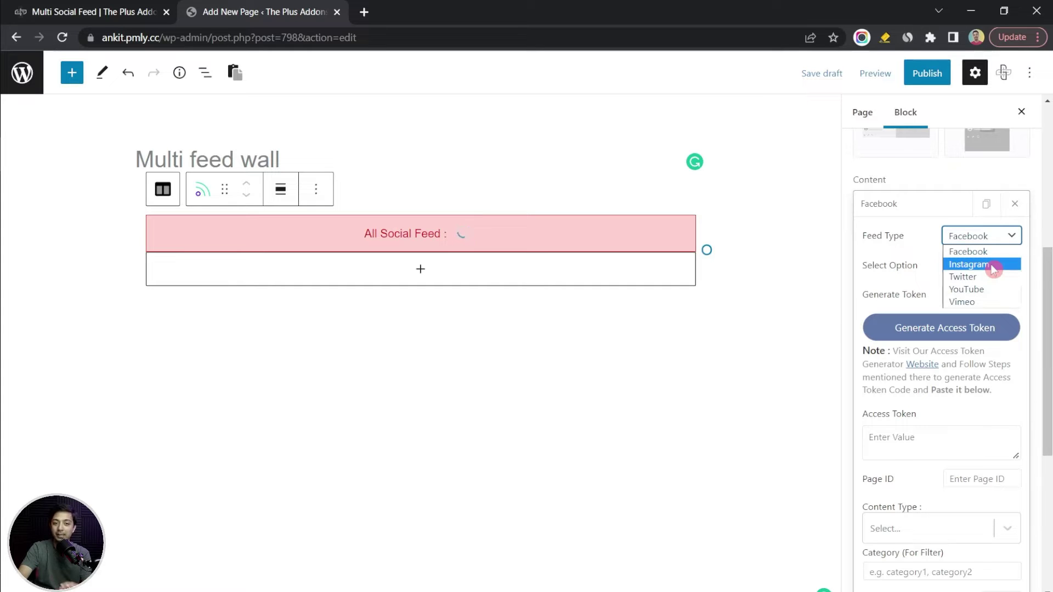
pyautogui.click(993, 267)
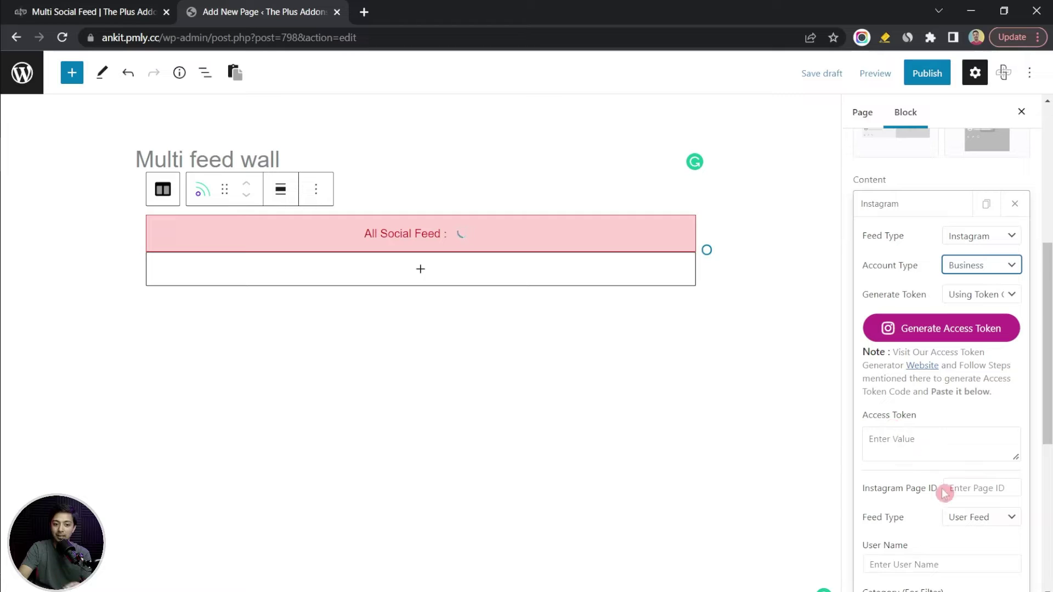
pyautogui.click(991, 237)
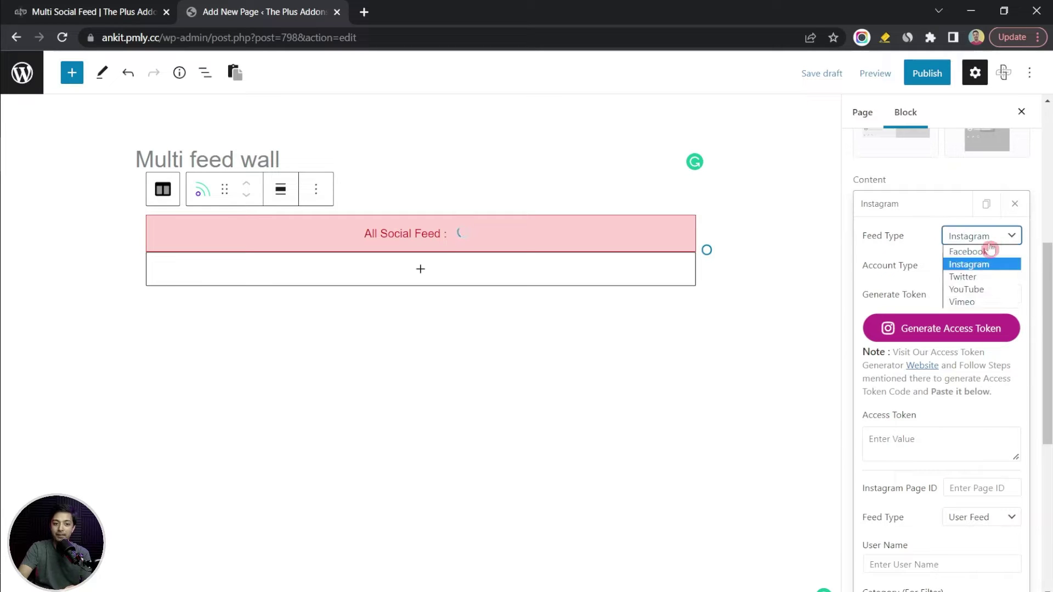
pyautogui.click(982, 278)
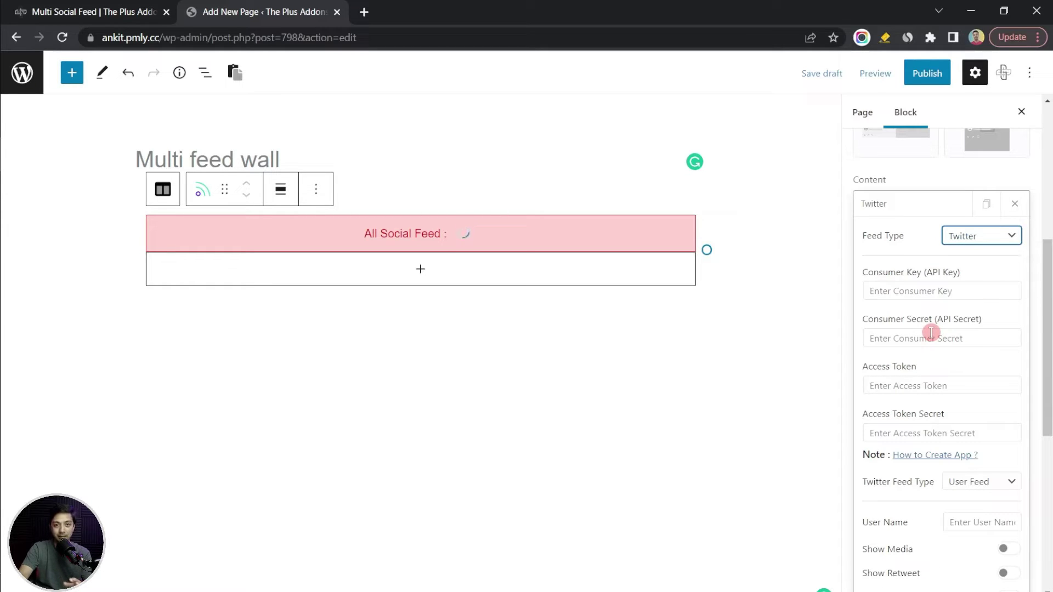
pyautogui.click(956, 238)
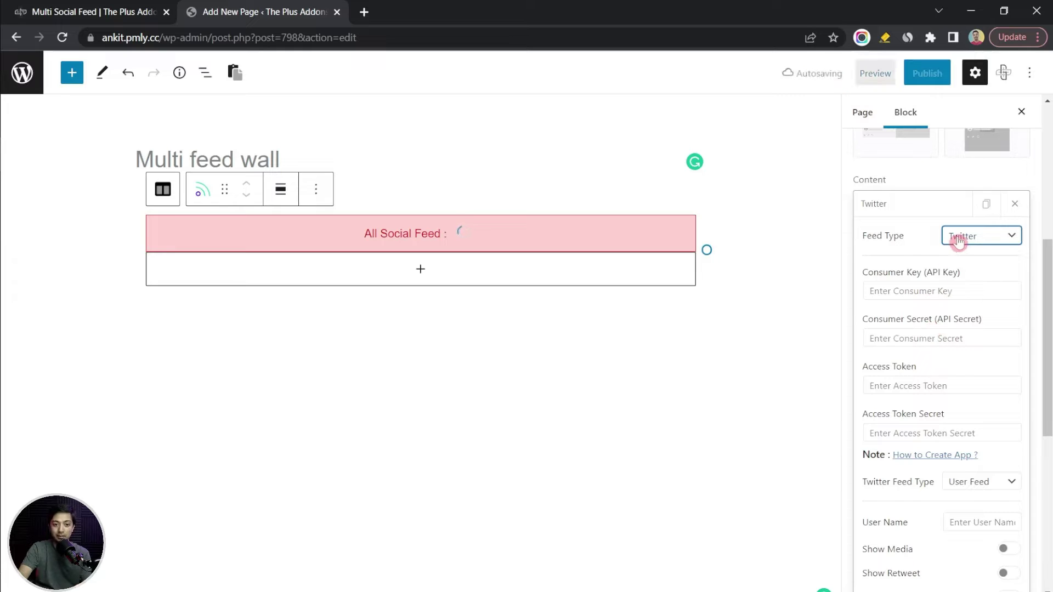
pyautogui.click(972, 244)
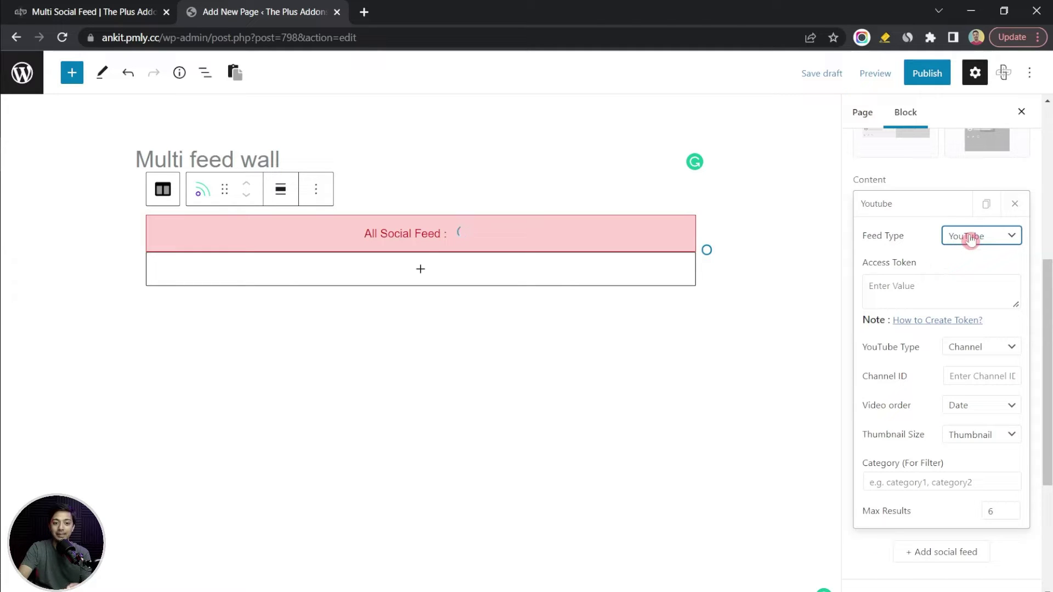
pyautogui.click(971, 240)
pyautogui.click(962, 300)
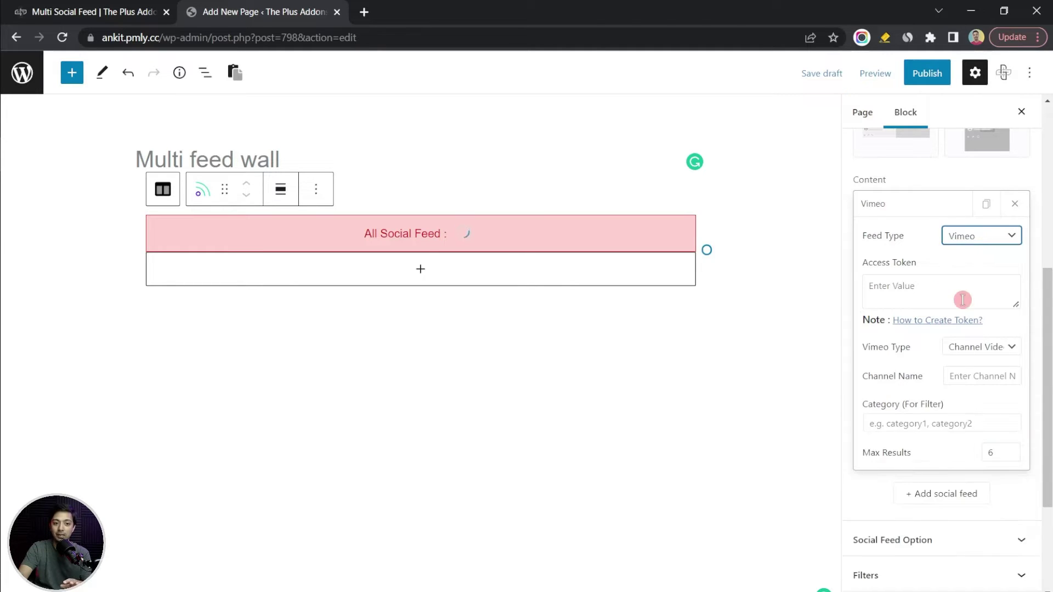
pyautogui.click(993, 240)
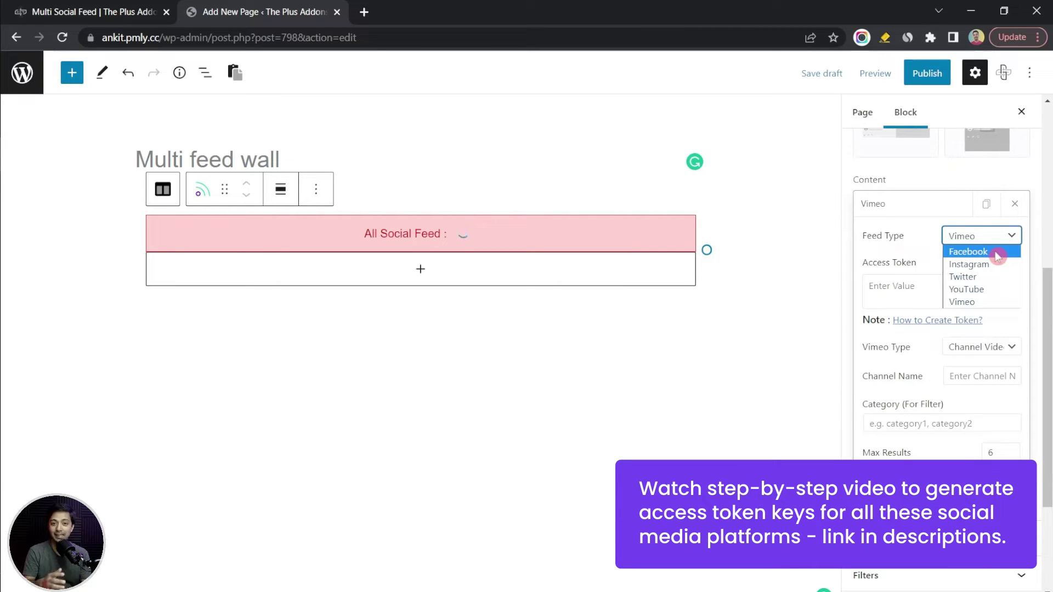
# - Set the feed back to a Facebook Page and paste its access token and page ID
pyautogui.click(996, 254)
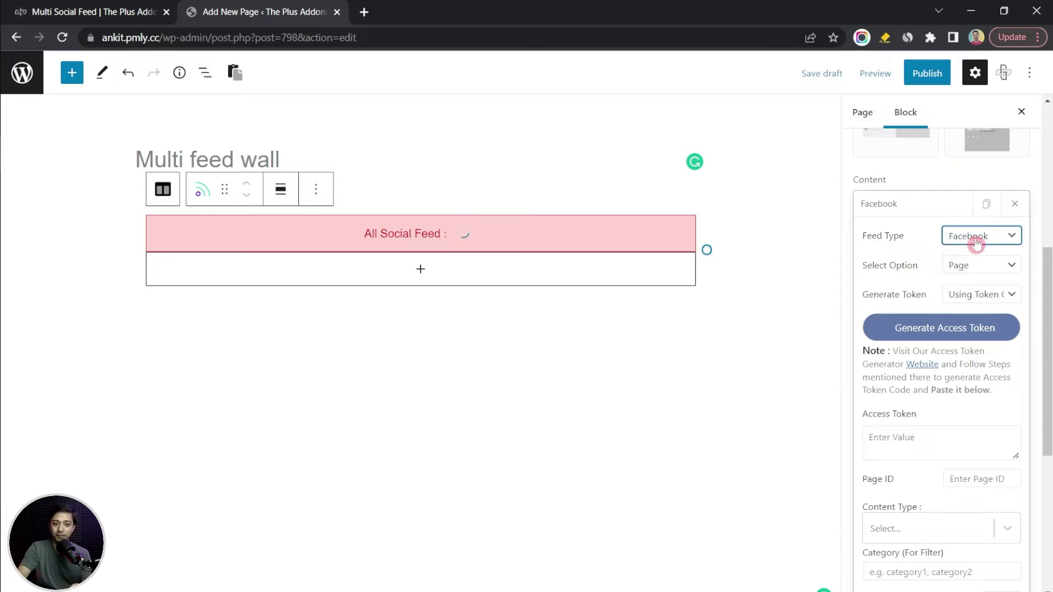
pyautogui.click(991, 272)
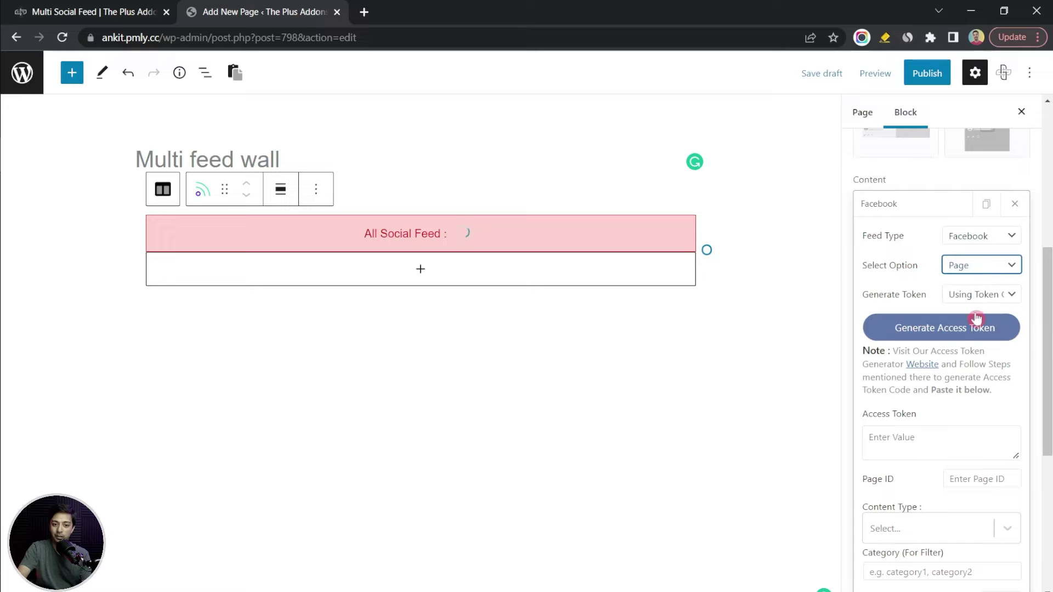
pyautogui.click(915, 450)
pyautogui.hotkey('ctrl', 'v')
pyautogui.click(963, 481)
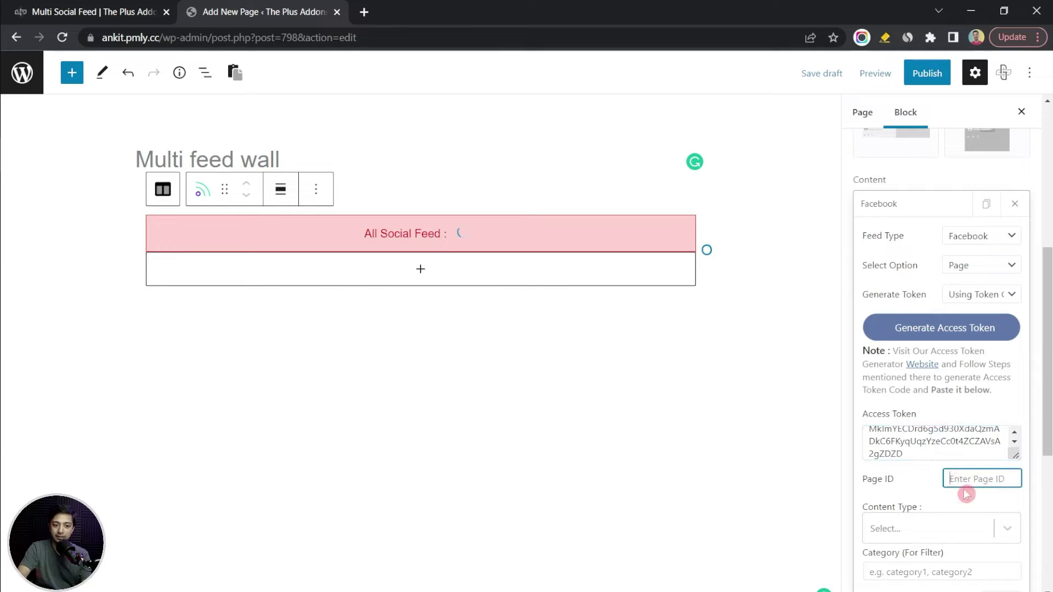
pyautogui.hotkey('ctrl', 'v')
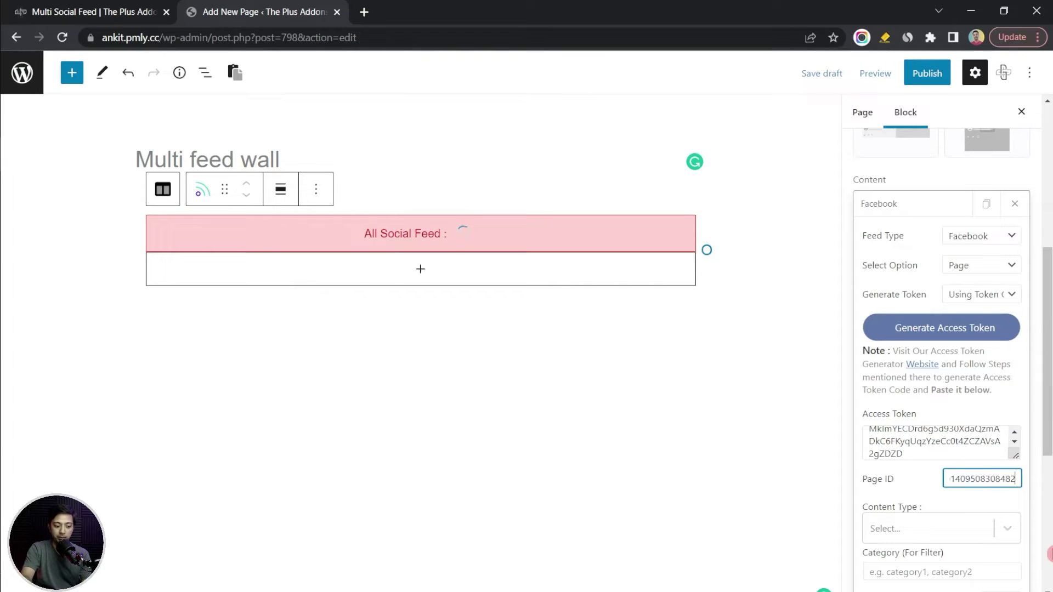
pyautogui.click(871, 528)
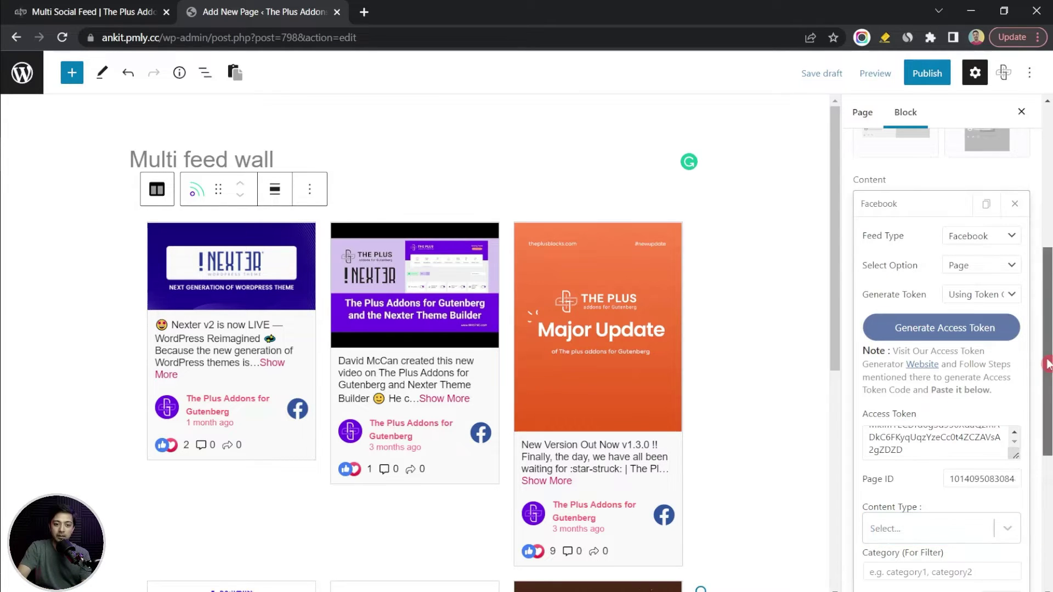
# - Enter 'Facebook' as the feed's Category (For Filter)
pyautogui.moveTo(1046, 361); pyautogui.dragTo(1047, 398)
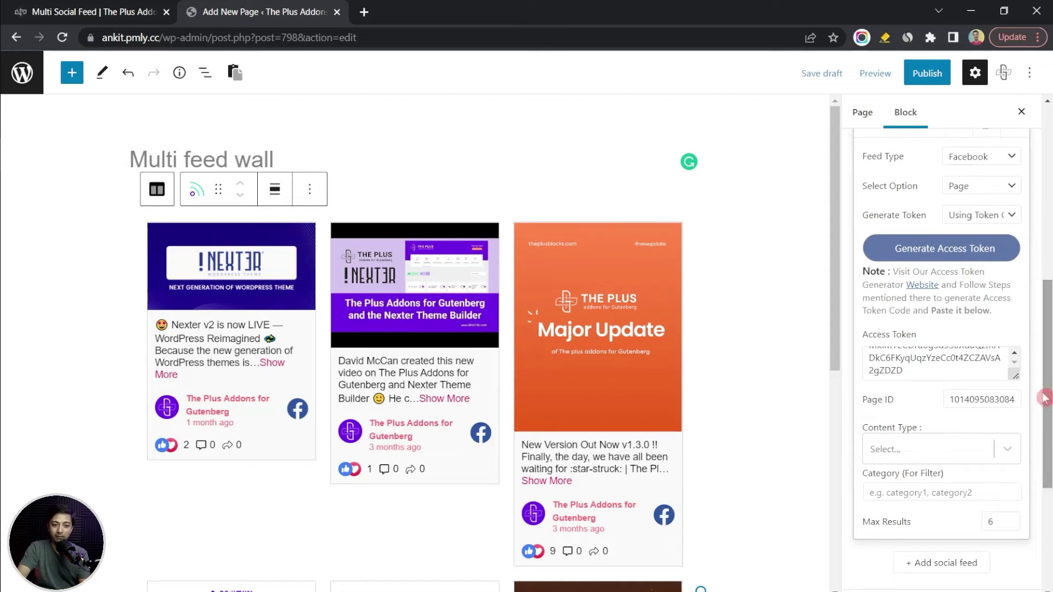
pyautogui.click(889, 492)
pyautogui.write('Facebook')
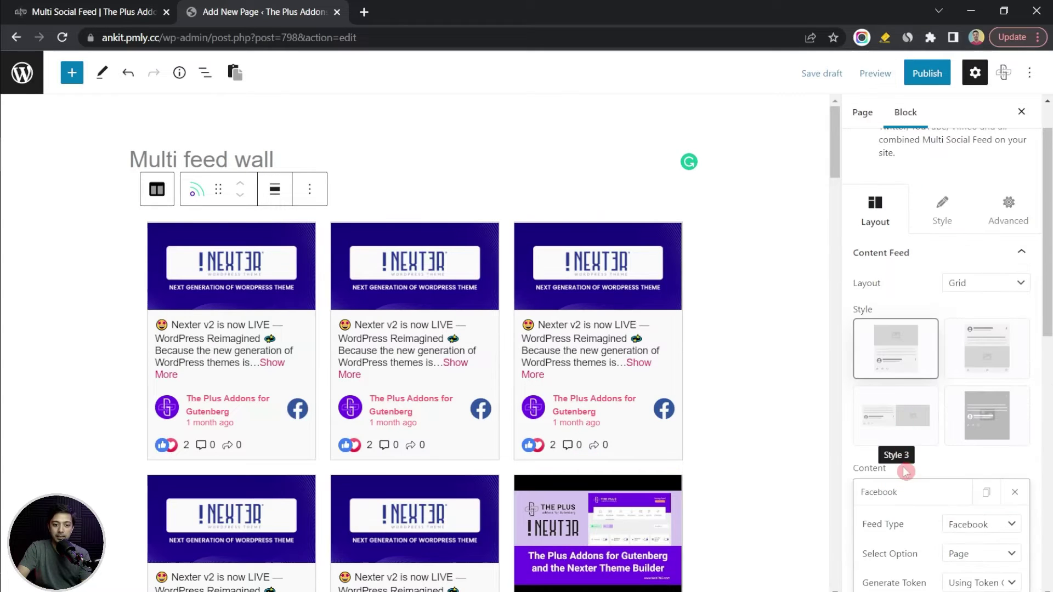
pyautogui.scroll(-3, 941, 471)
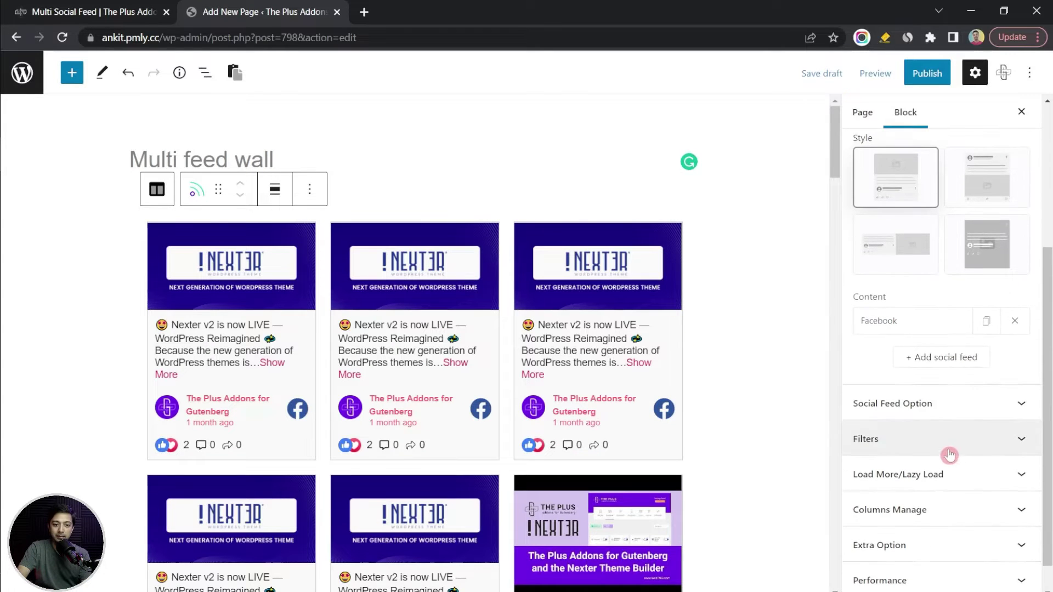
# - Add a new Instagram feed with Business account type and token from the token generator
pyautogui.click(927, 364)
pyautogui.click(902, 357)
pyautogui.click(971, 389)
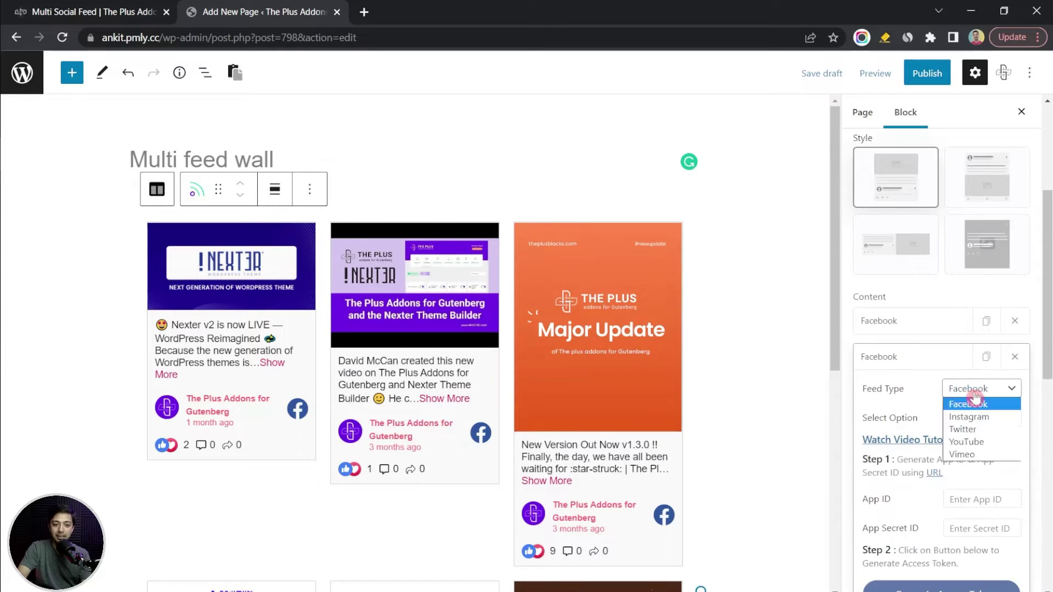
pyautogui.click(969, 416)
pyautogui.click(1000, 419)
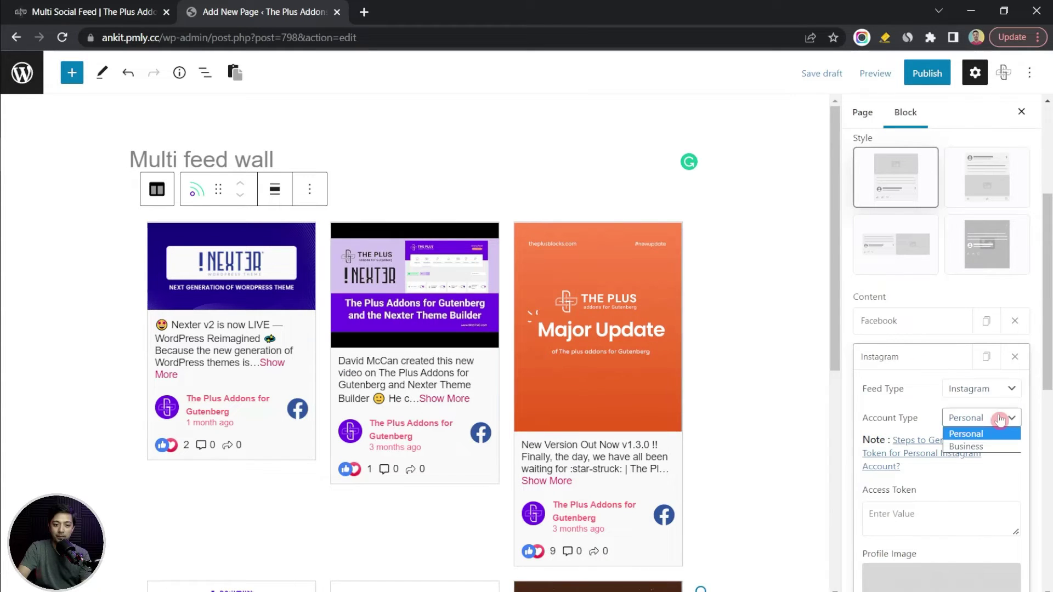
pyautogui.click(999, 446)
pyautogui.scroll(-3, 1002, 445)
pyautogui.click(984, 274)
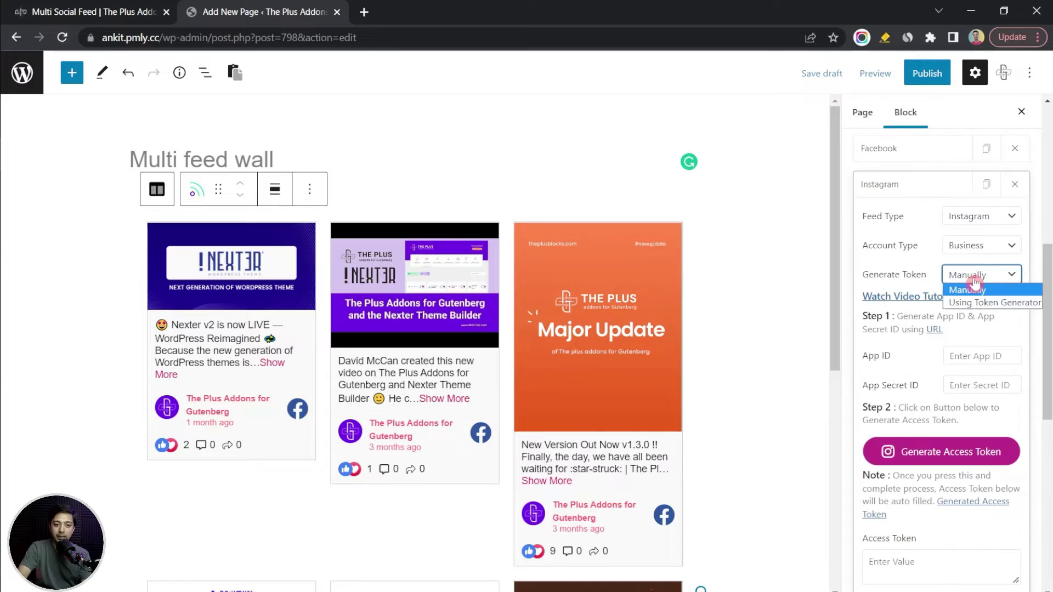
pyautogui.click(964, 304)
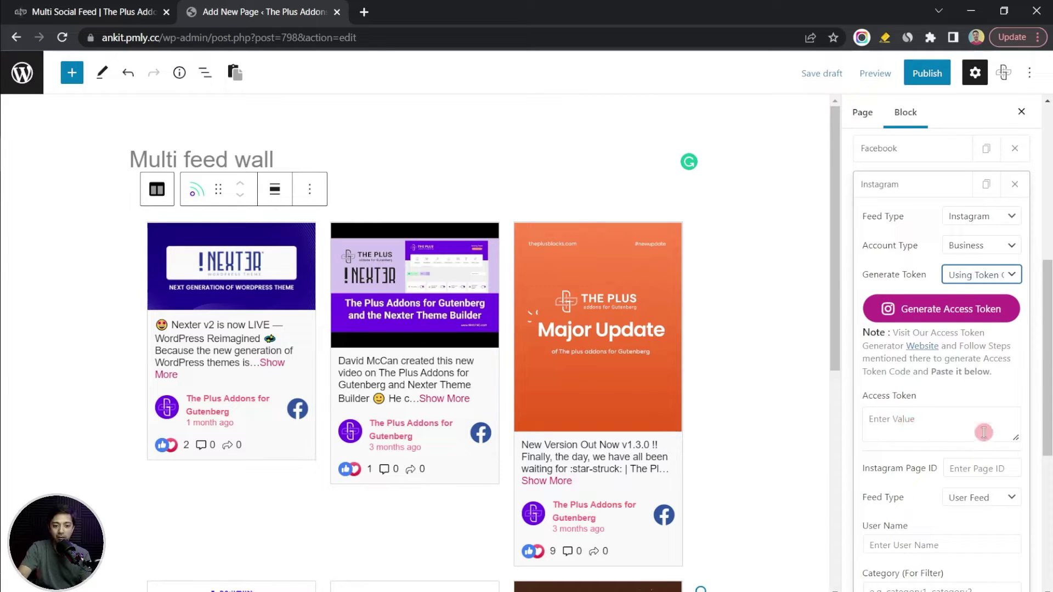
# - Paste the Instagram access token and page ID
pyautogui.click(932, 422)
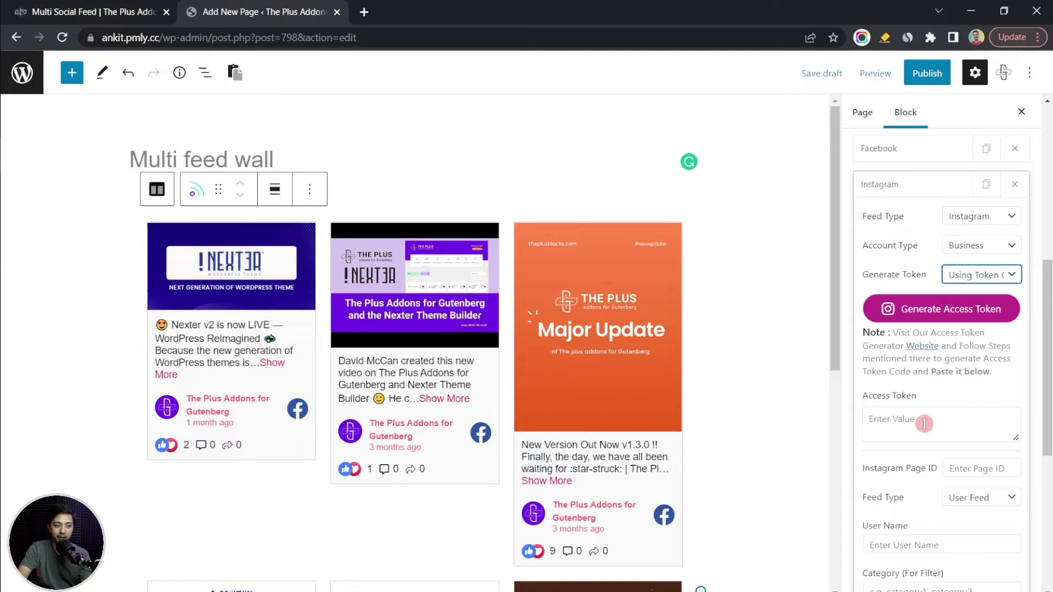
pyautogui.hotkey('ctrl', 'v')
pyautogui.click(946, 475)
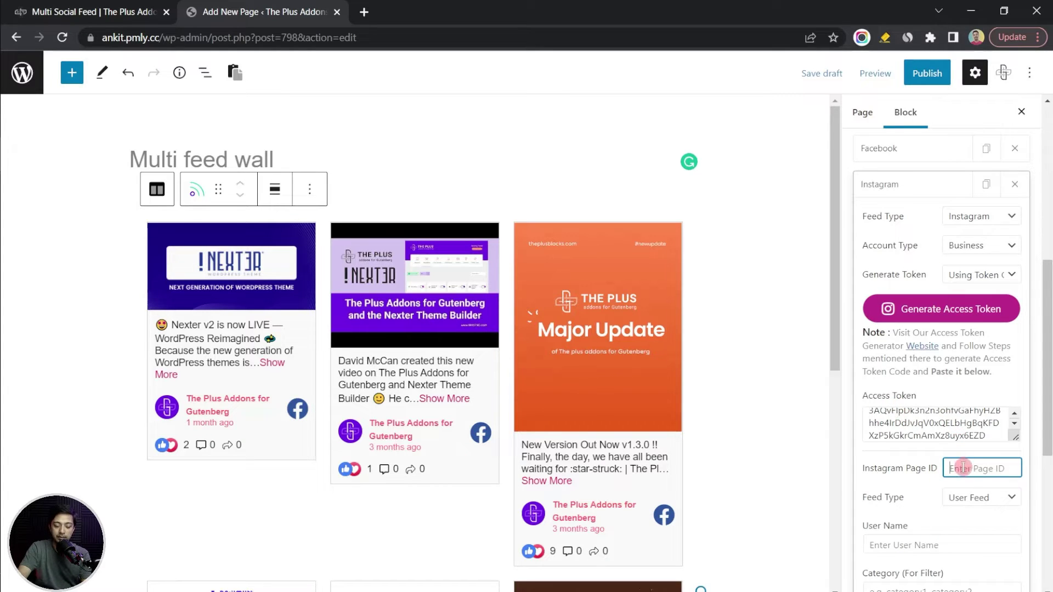
pyautogui.hotkey('ctrl', 'v')
pyautogui.click(957, 492)
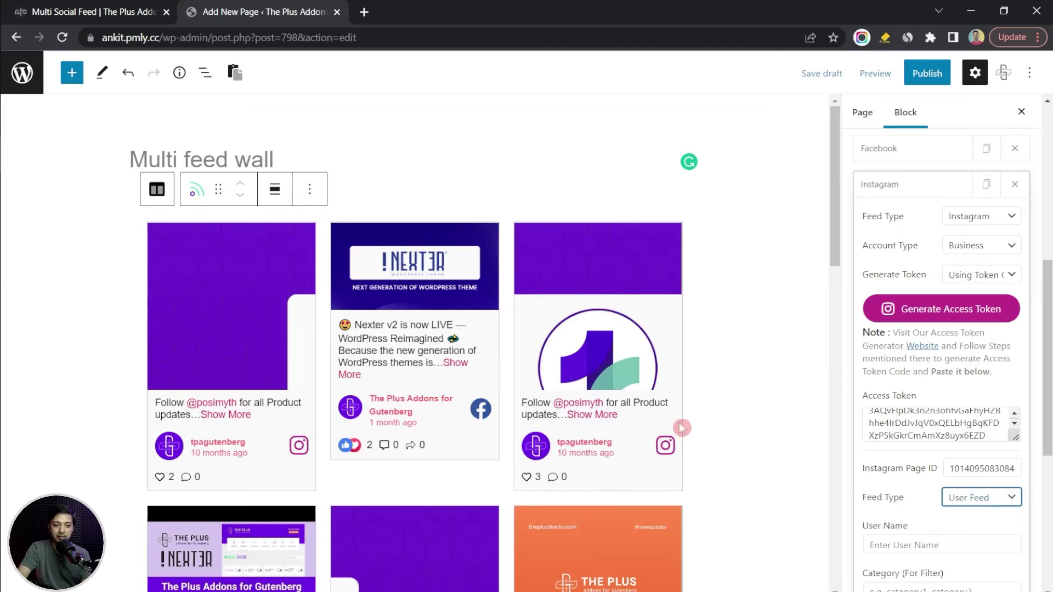
# - Set user name 'posimyth' and filter category 'Instagram', then collapse the Instagram item
pyautogui.scroll(-5, 455, 382)
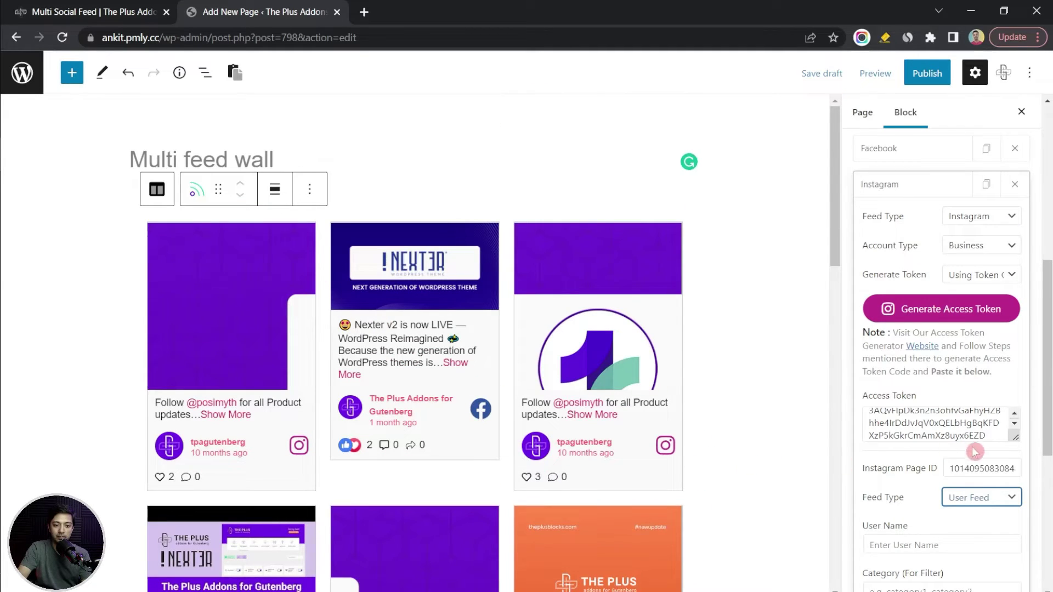
pyautogui.scroll(-2, 974, 455)
pyautogui.click(952, 461)
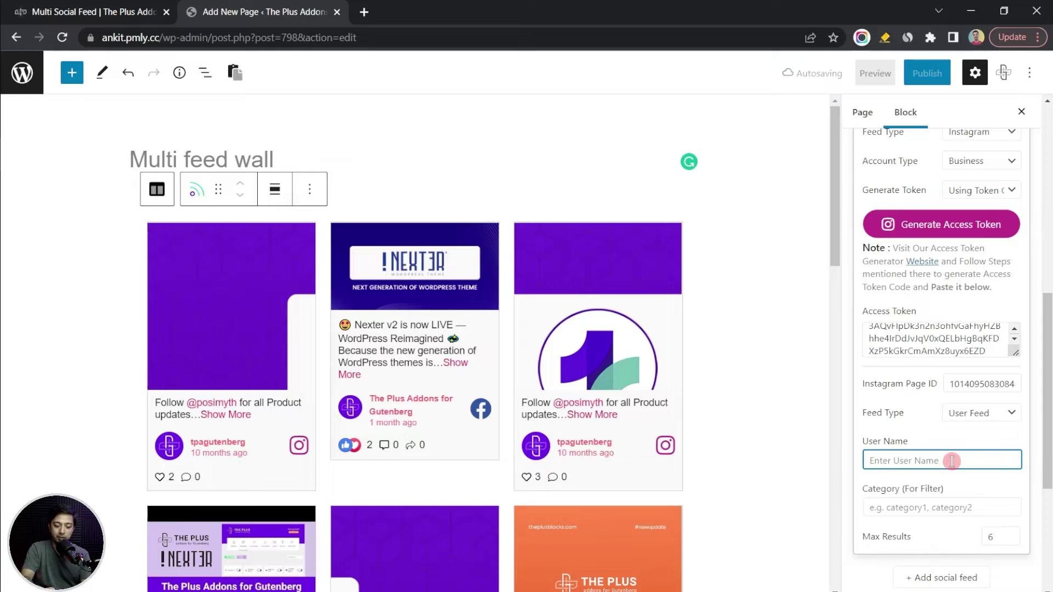
pyautogui.write('posim')
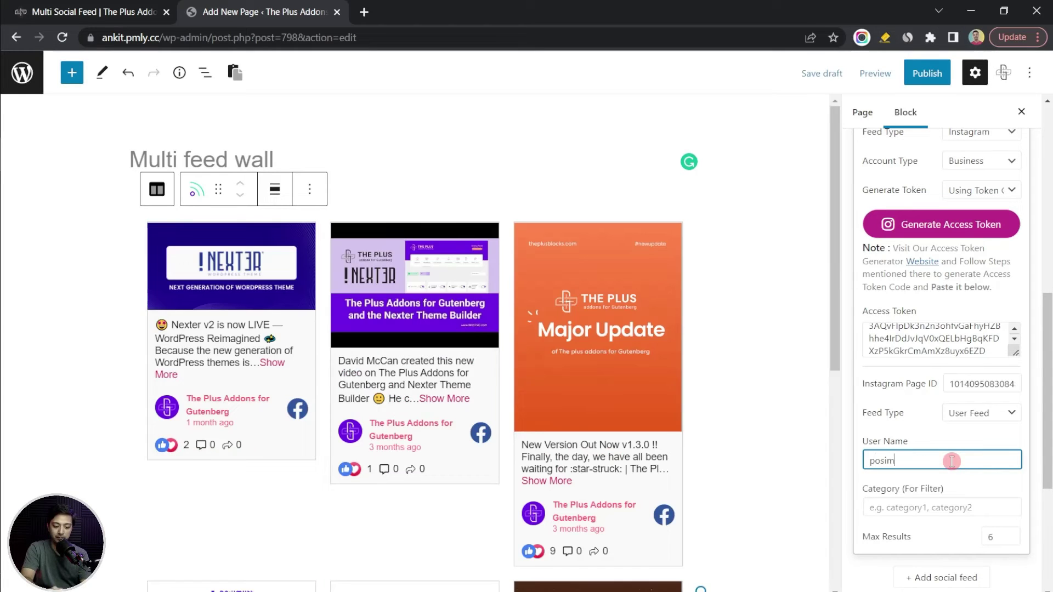
pyautogui.write('yth')
pyautogui.click(942, 503)
pyautogui.write('Instagram')
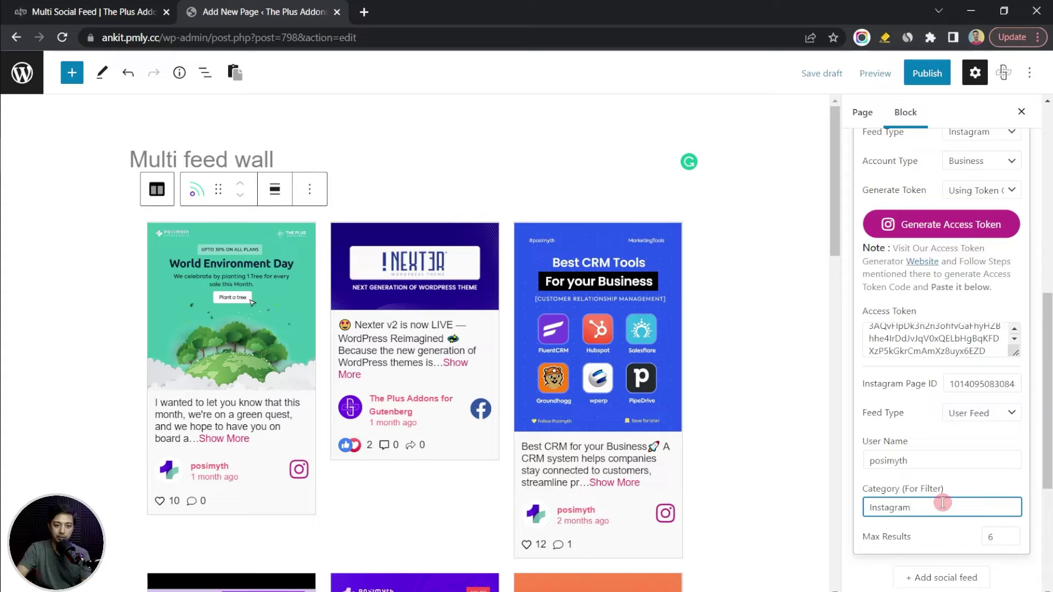
pyautogui.scroll(5, 931, 370)
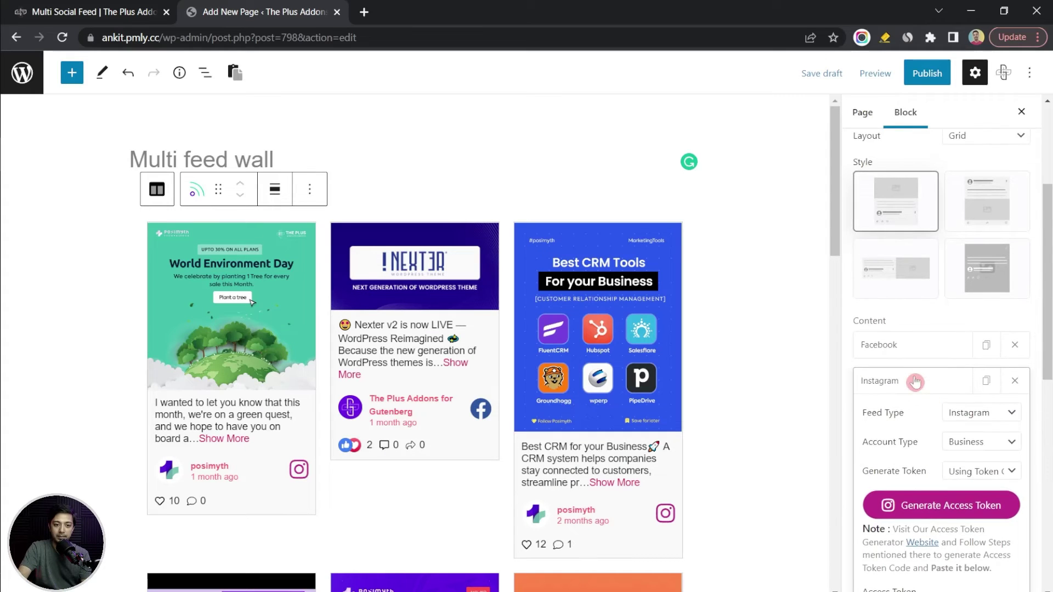
pyautogui.click(914, 380)
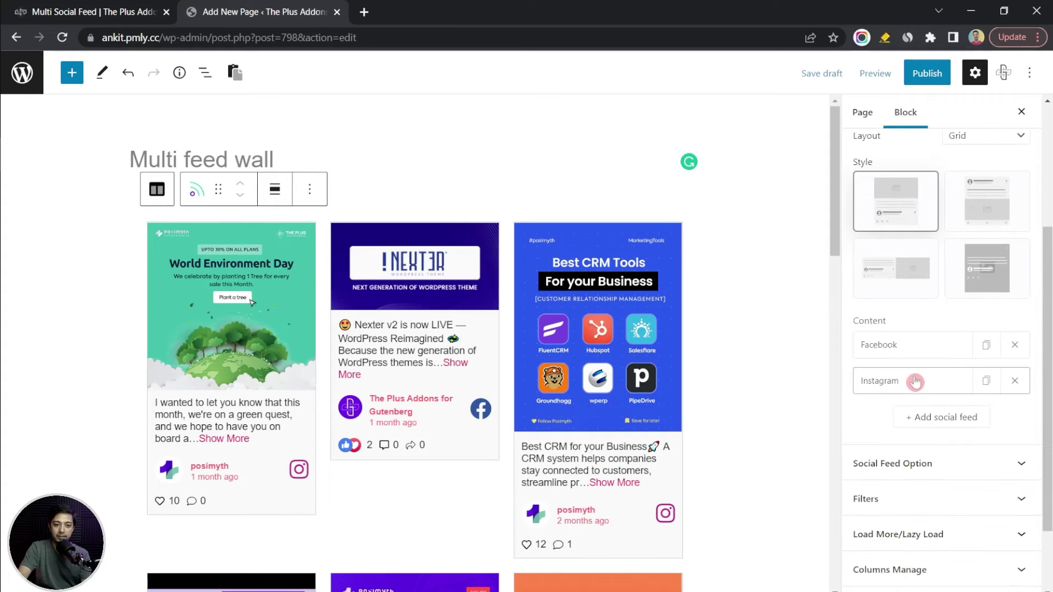
# - Add a new YouTube feed and paste its access token
pyautogui.click(915, 422)
pyautogui.click(913, 418)
pyautogui.click(976, 448)
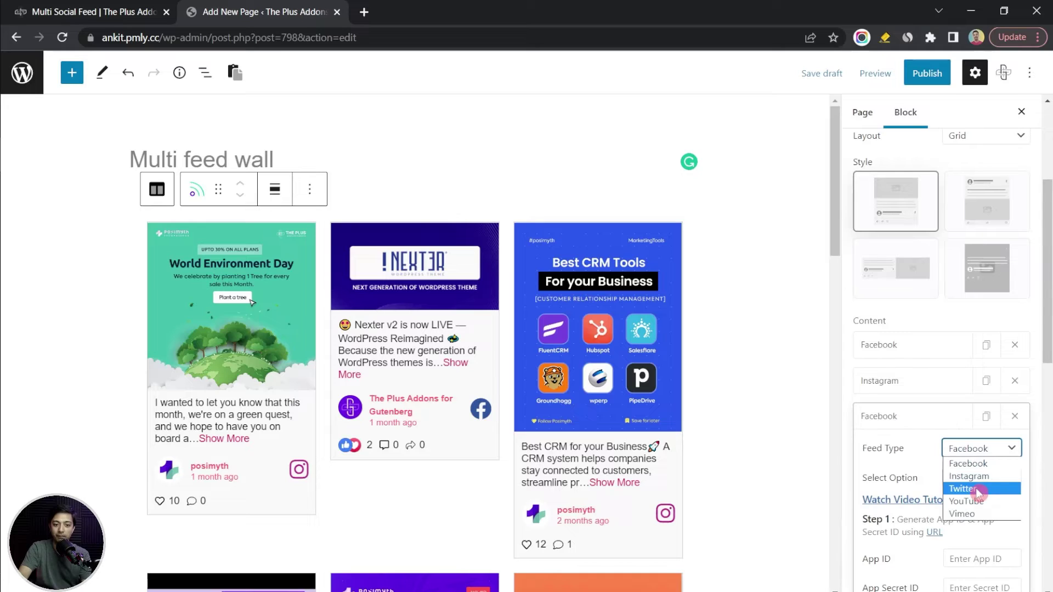
pyautogui.click(986, 505)
pyautogui.click(976, 491)
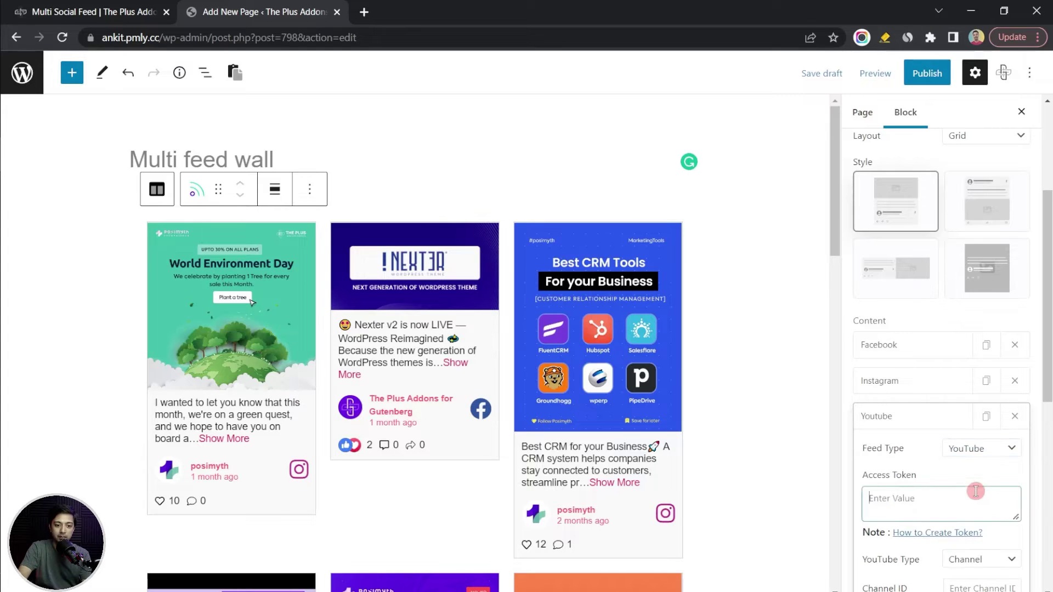
pyautogui.hotkey('ctrl', 'v')
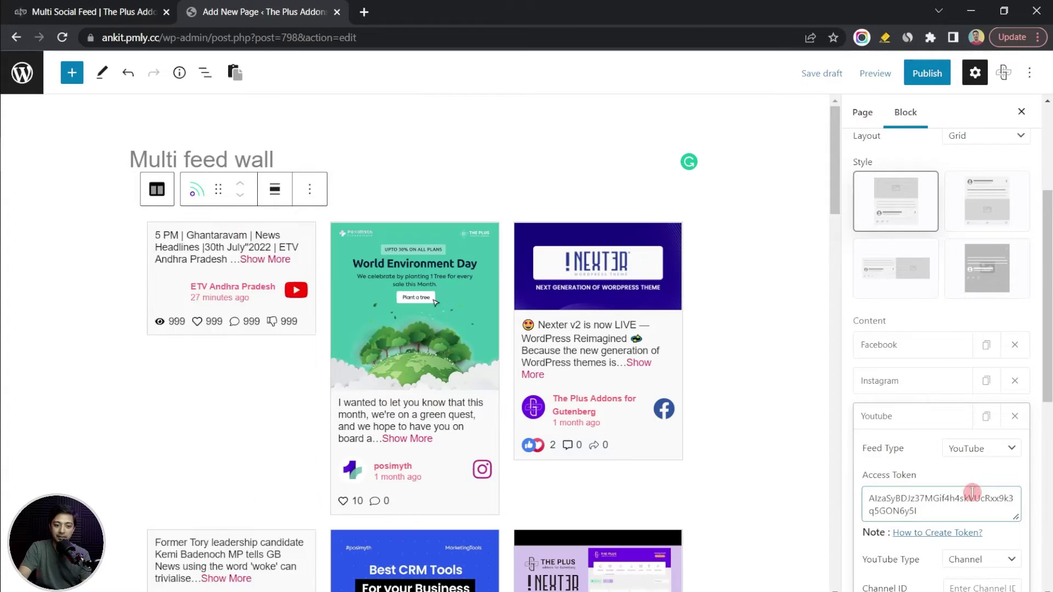
# - Paste the YouTube channel ID, enter filter category 'youtu', and collapse the item
pyautogui.scroll(-3, 971, 483)
pyautogui.click(986, 433)
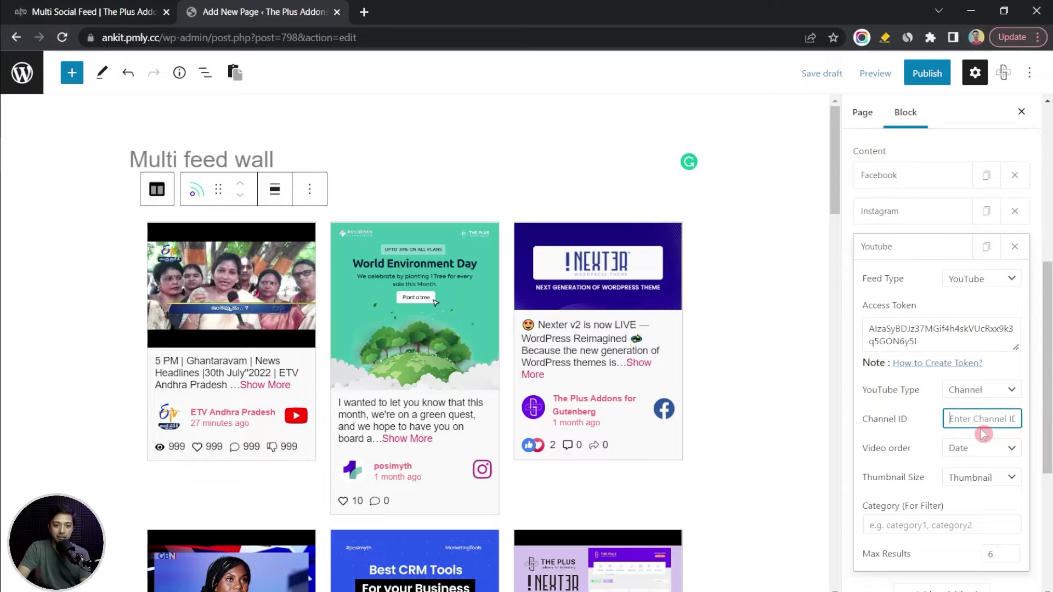
pyautogui.hotkey('ctrl', 'v')
pyautogui.click(911, 524)
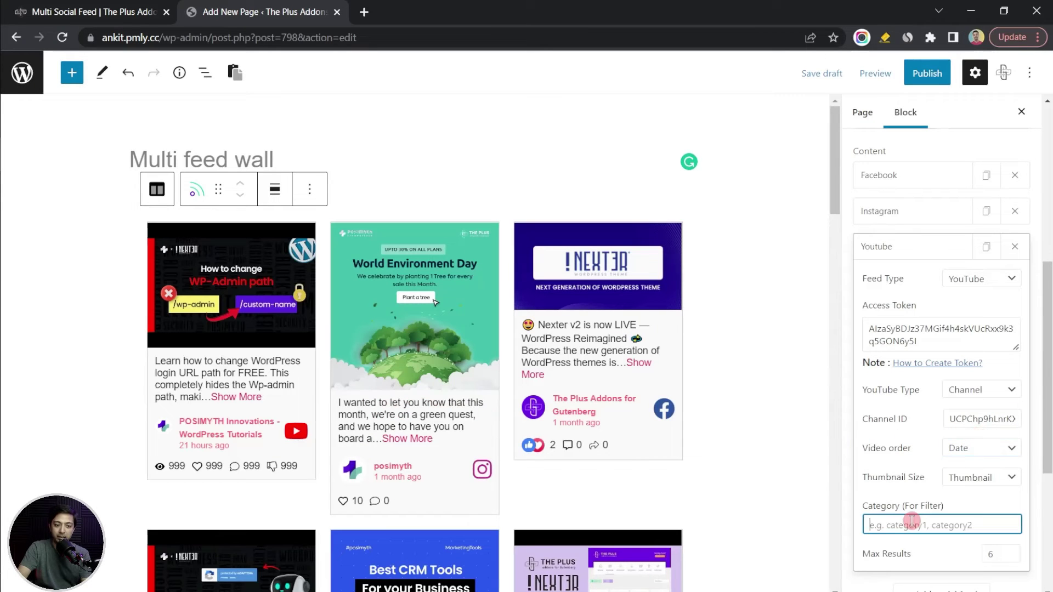
pyautogui.write('youtube')
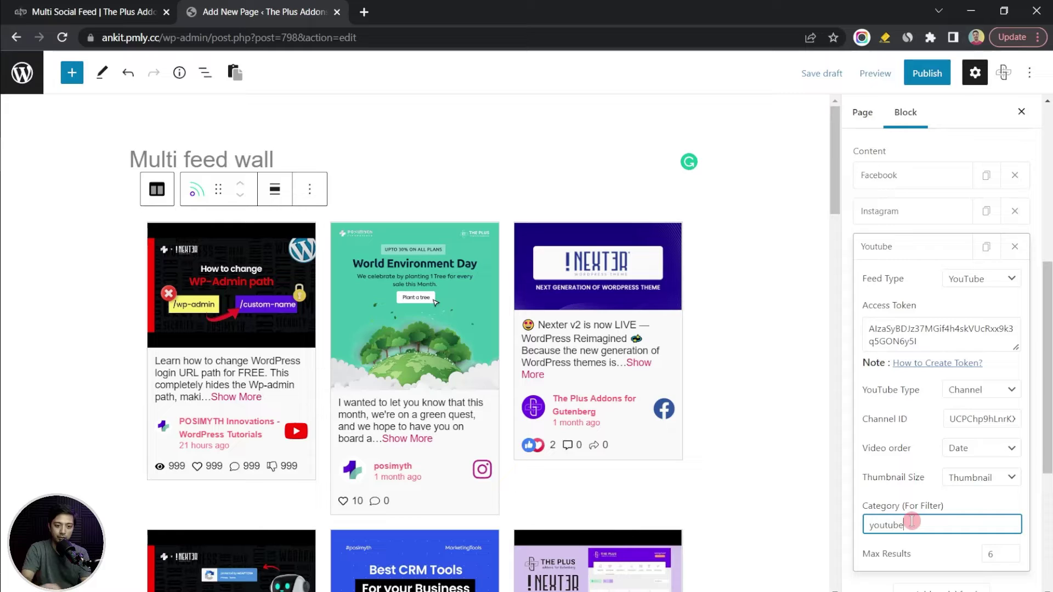
pyautogui.click(899, 247)
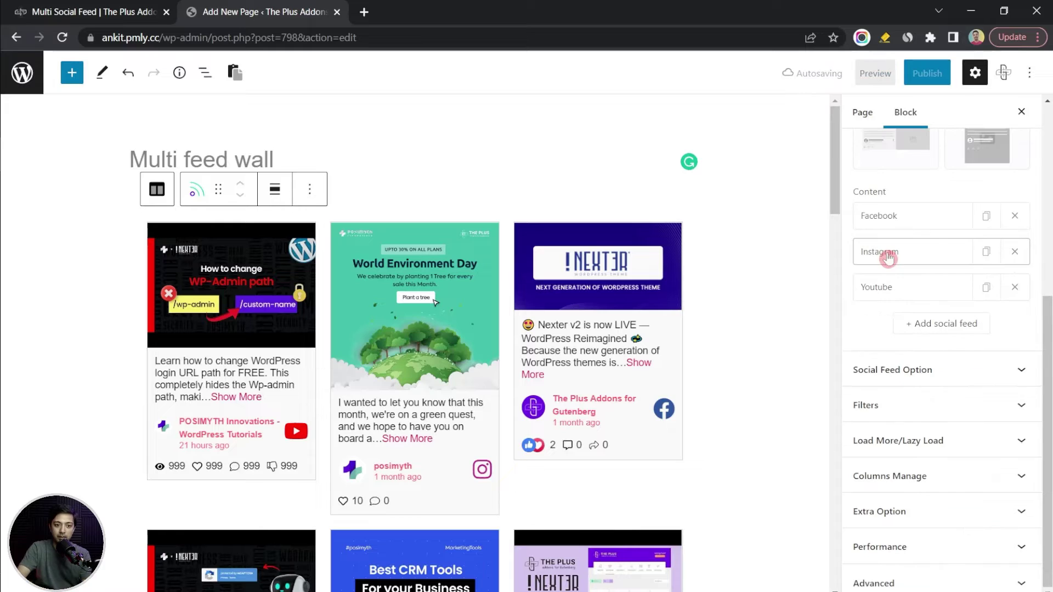
# - Add another social feed item to the block and make it a Twitter feed
pyautogui.click(913, 329)
pyautogui.click(917, 325)
pyautogui.click(981, 353)
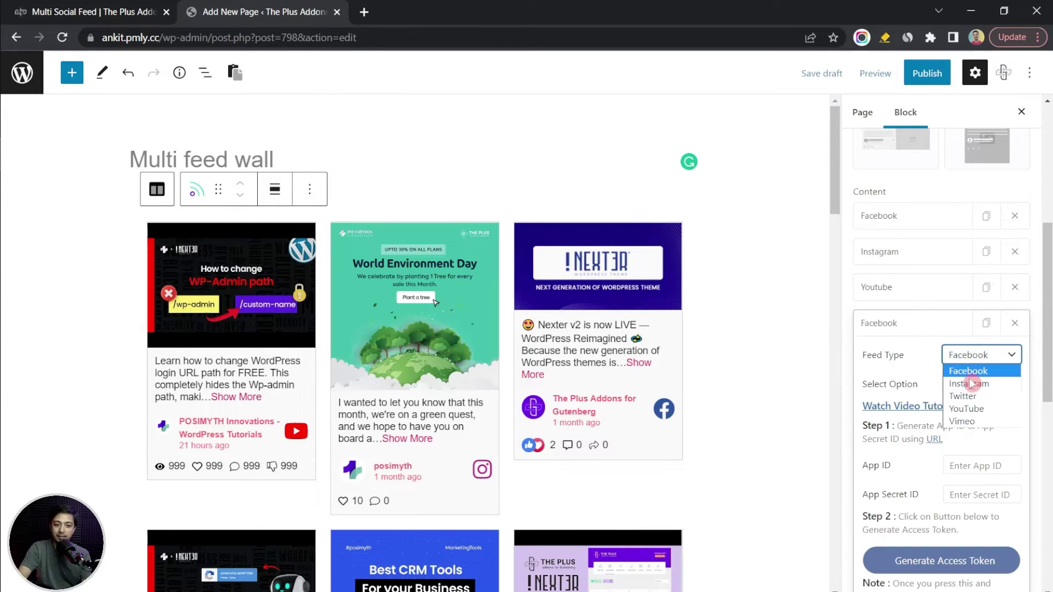
pyautogui.click(973, 396)
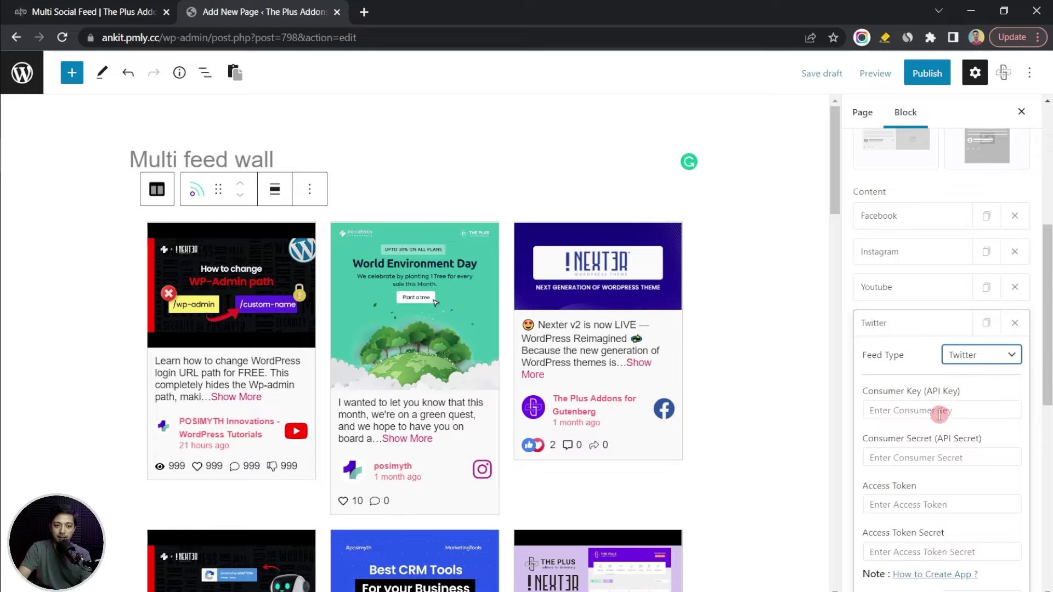
# - Set Twitter user posimyth with media shown and filter category 'Twitter', then collapse it
pyautogui.scroll(-2, 960, 434)
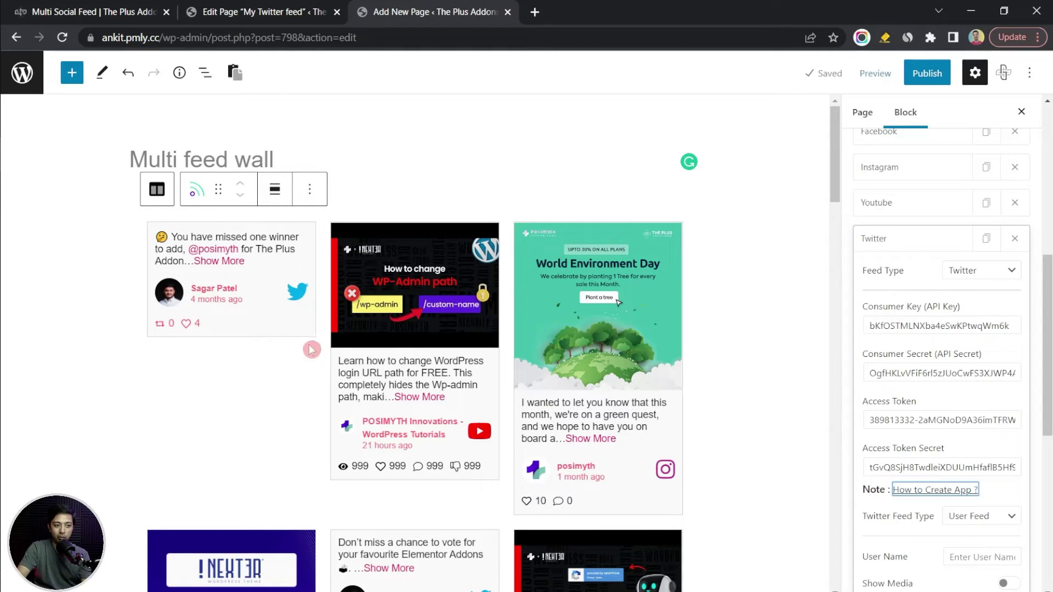
pyautogui.scroll(-3, 963, 523)
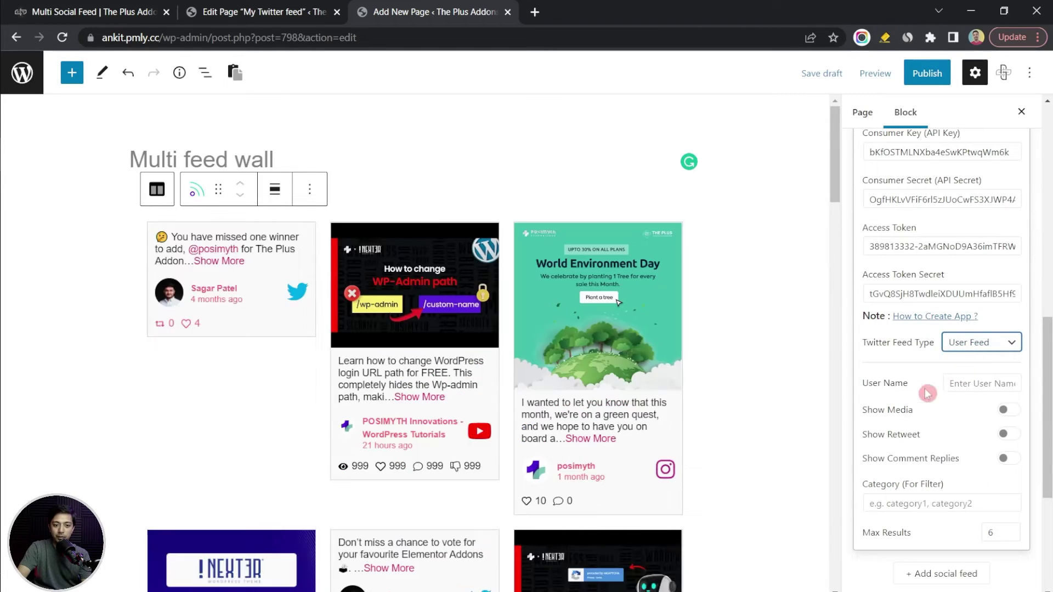
pyautogui.click(960, 386)
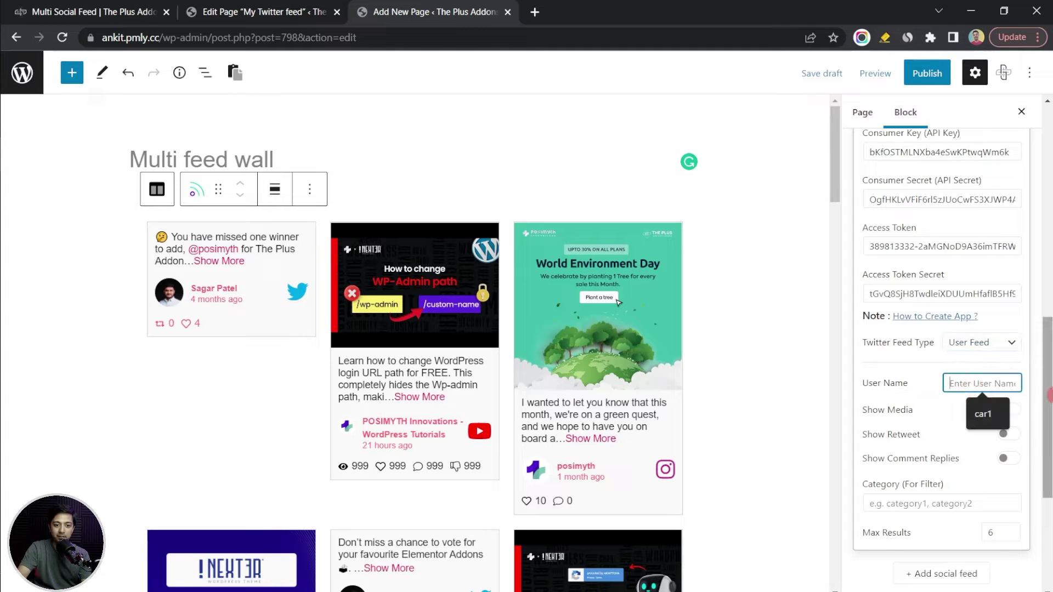
pyautogui.write('posimyth')
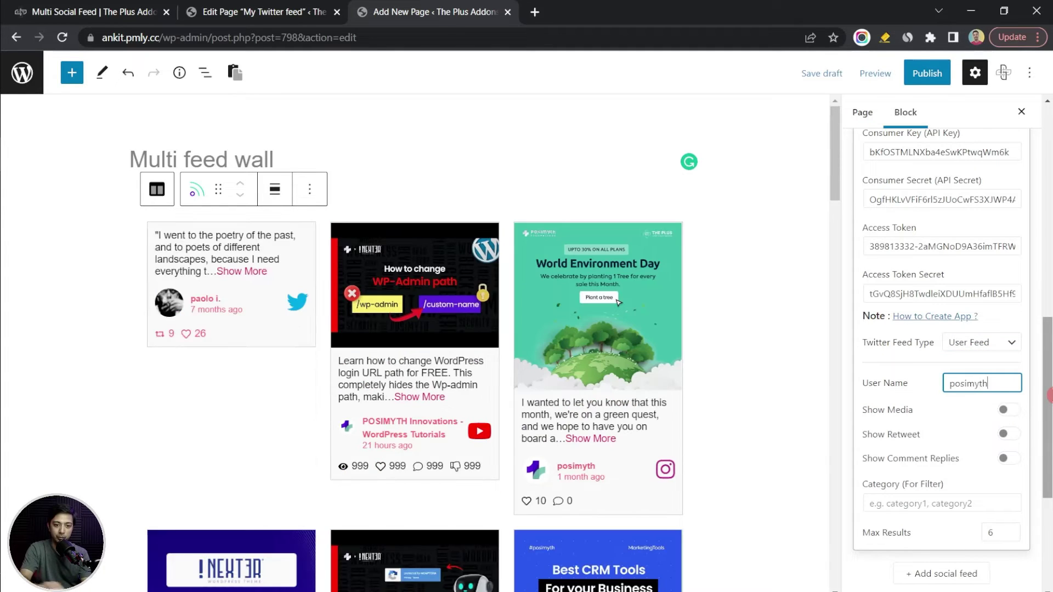
pyautogui.click(1014, 412)
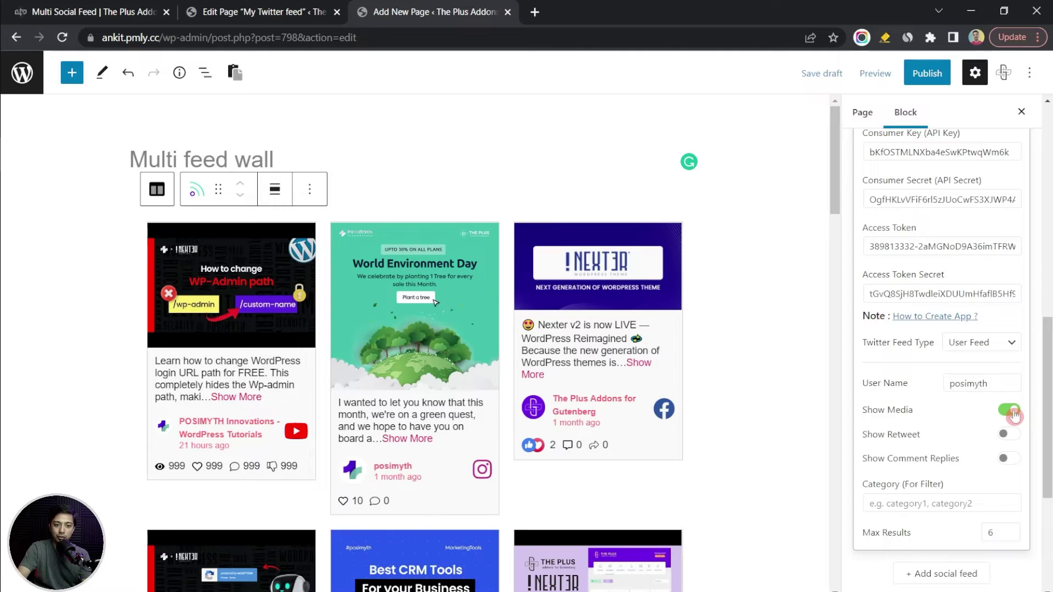
pyautogui.click(917, 505)
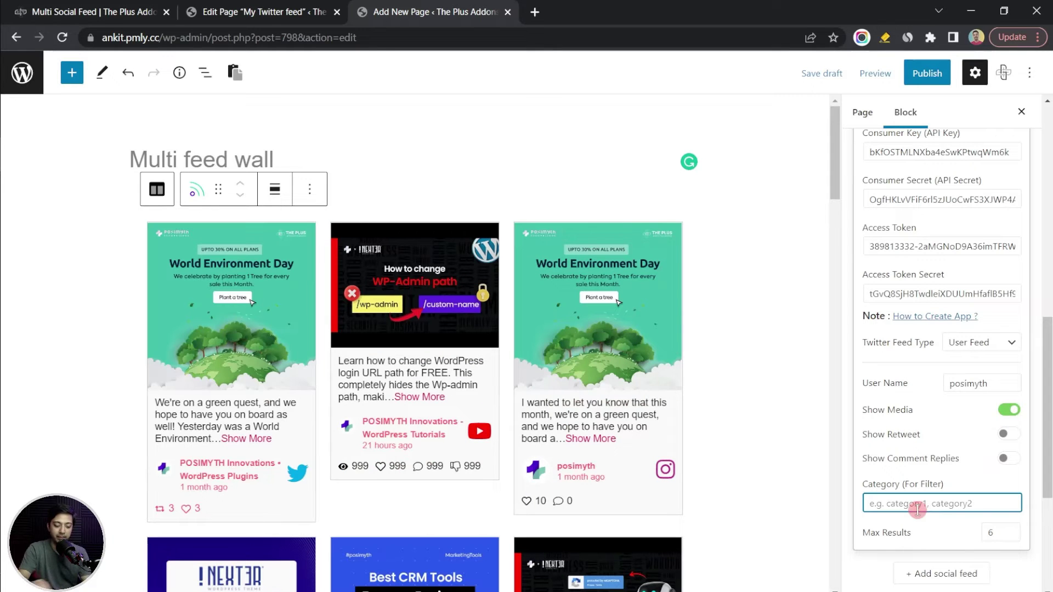
pyautogui.write('Twit')
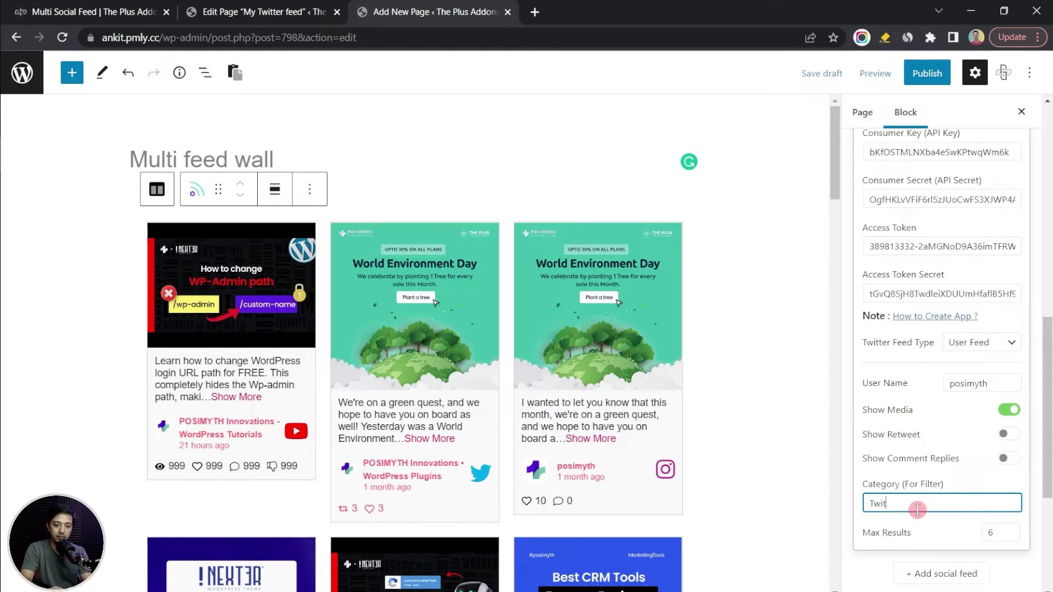
pyautogui.write('ter')
pyautogui.scroll(5, 932, 384)
pyautogui.click(908, 346)
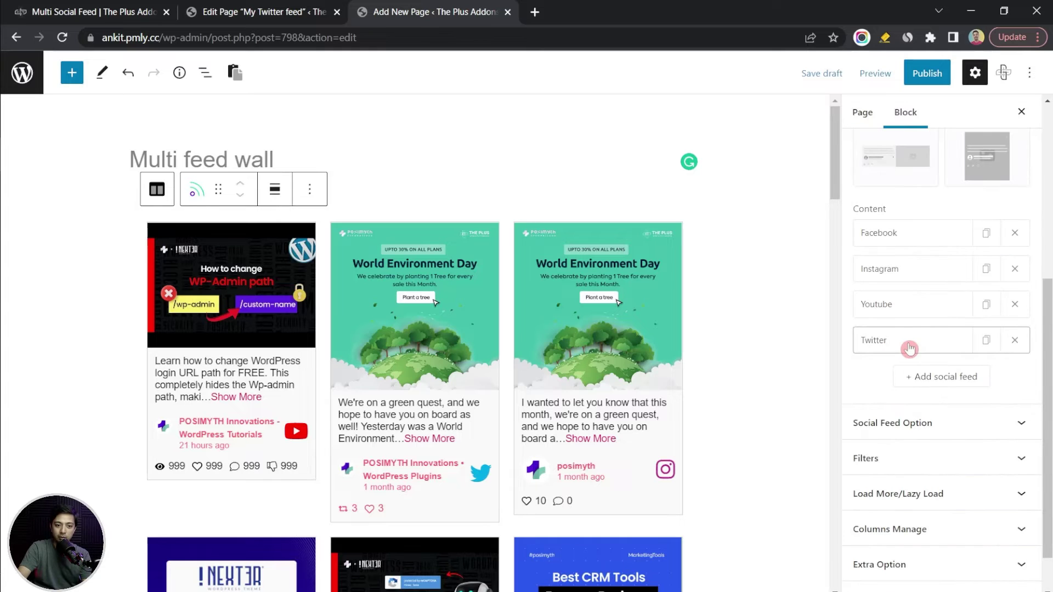
# - Turn on Category Wise Filter under Filters and bring up the pre-publish panel
pyautogui.moveTo(839, 188); pyautogui.dragTo(688, 160)
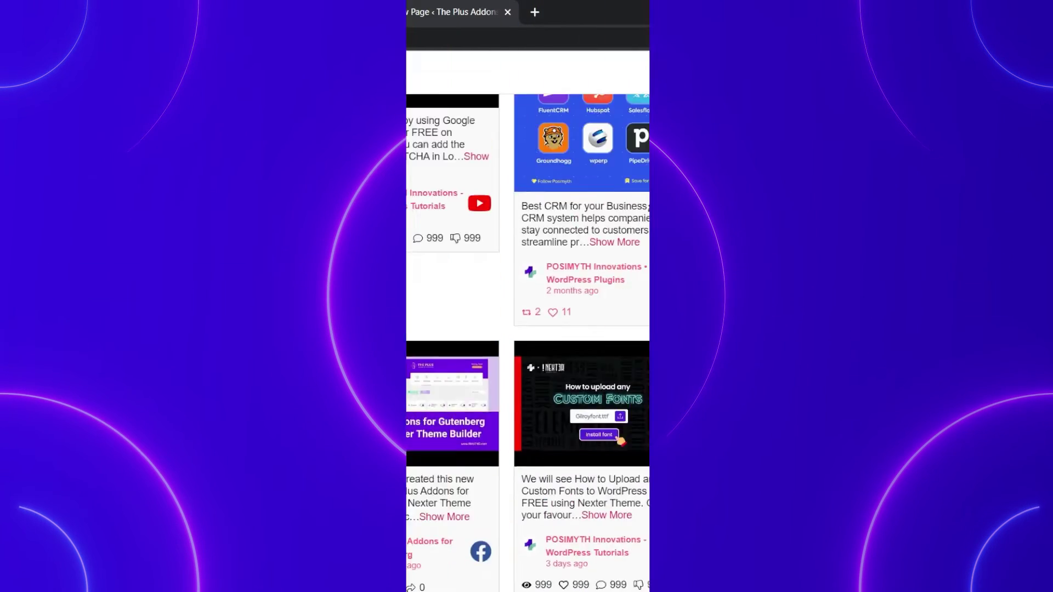
pyautogui.click(879, 384)
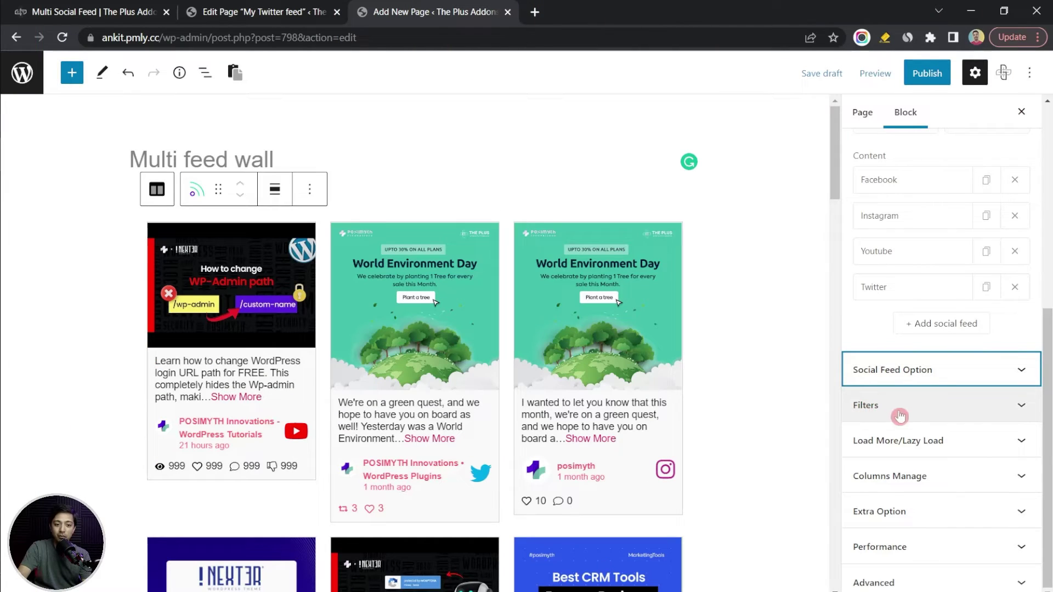
pyautogui.click(1009, 408)
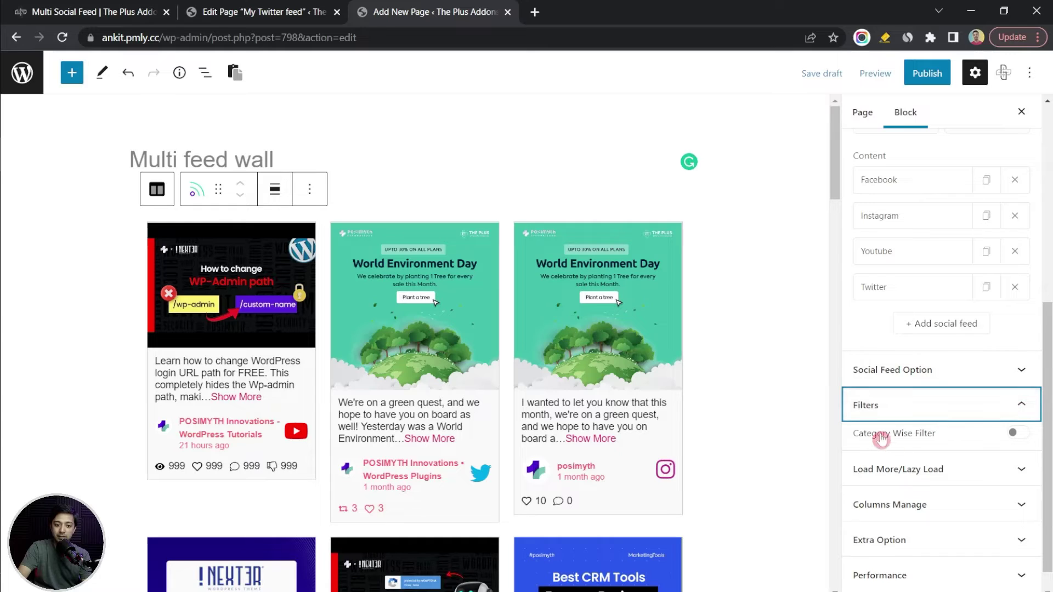
pyautogui.click(1016, 436)
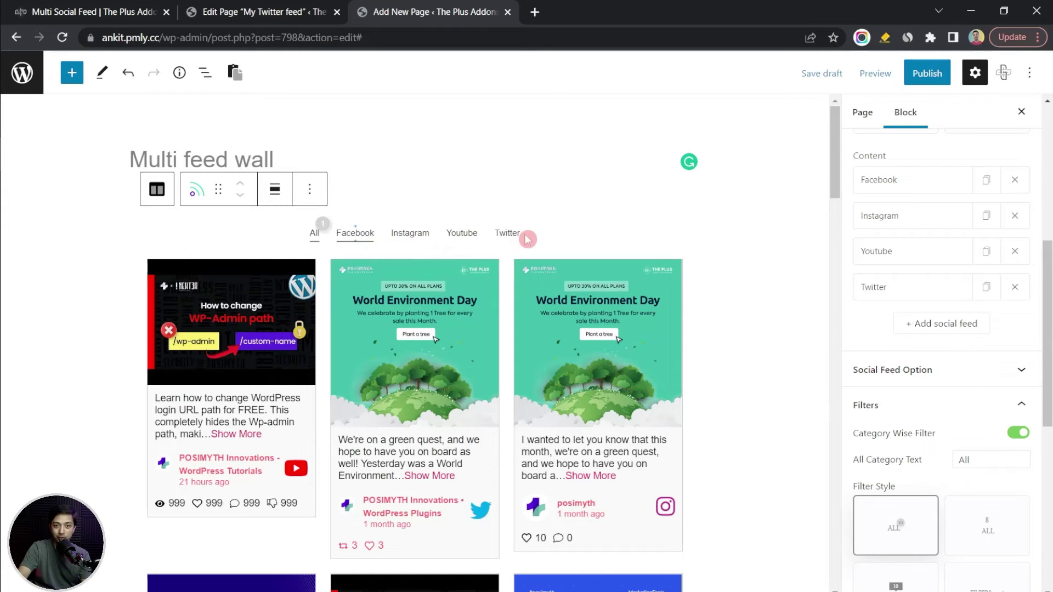
pyautogui.click(927, 73)
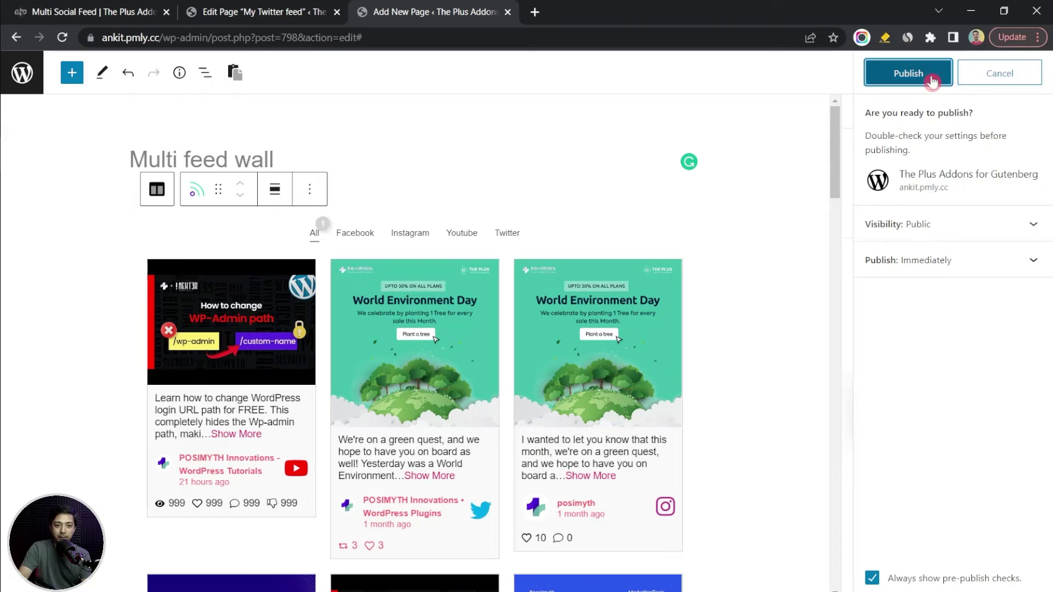
# - Publish the page and filter the live feed by Instagram, YouTube, then Twitter
pyautogui.click(931, 80)
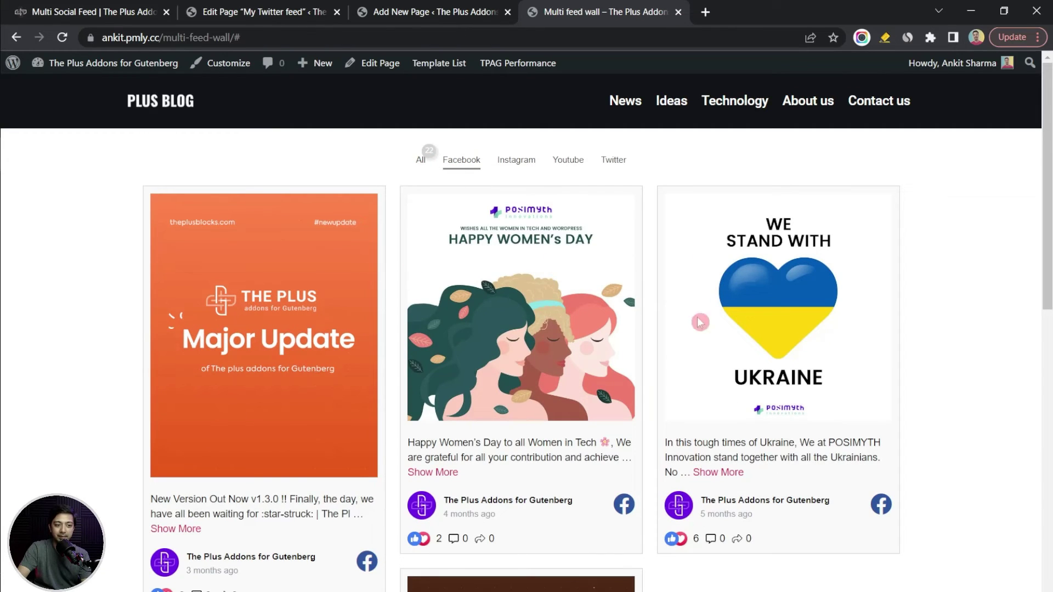
pyautogui.click(516, 160)
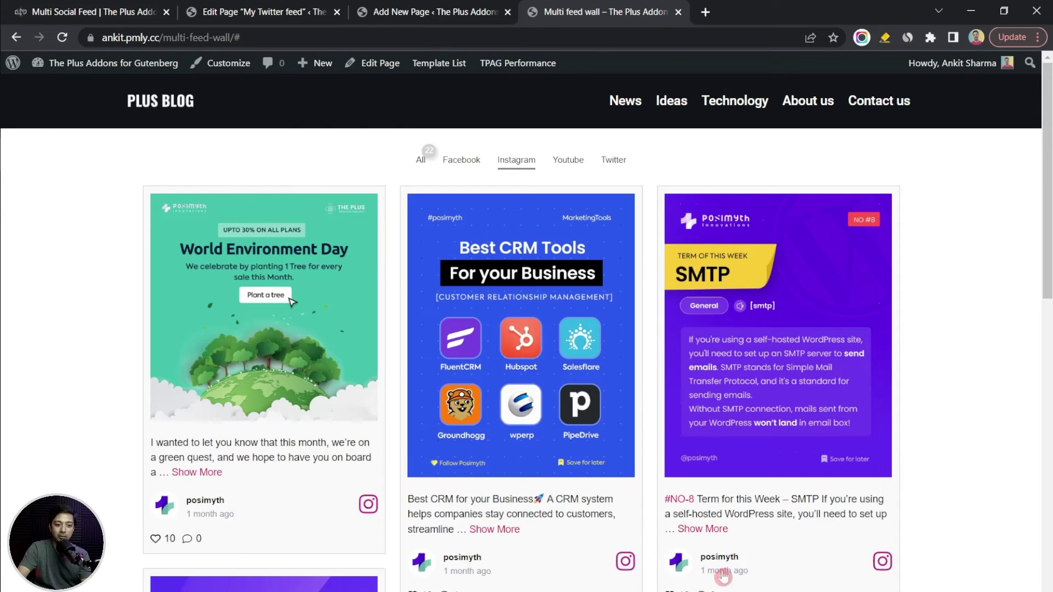
pyautogui.click(581, 164)
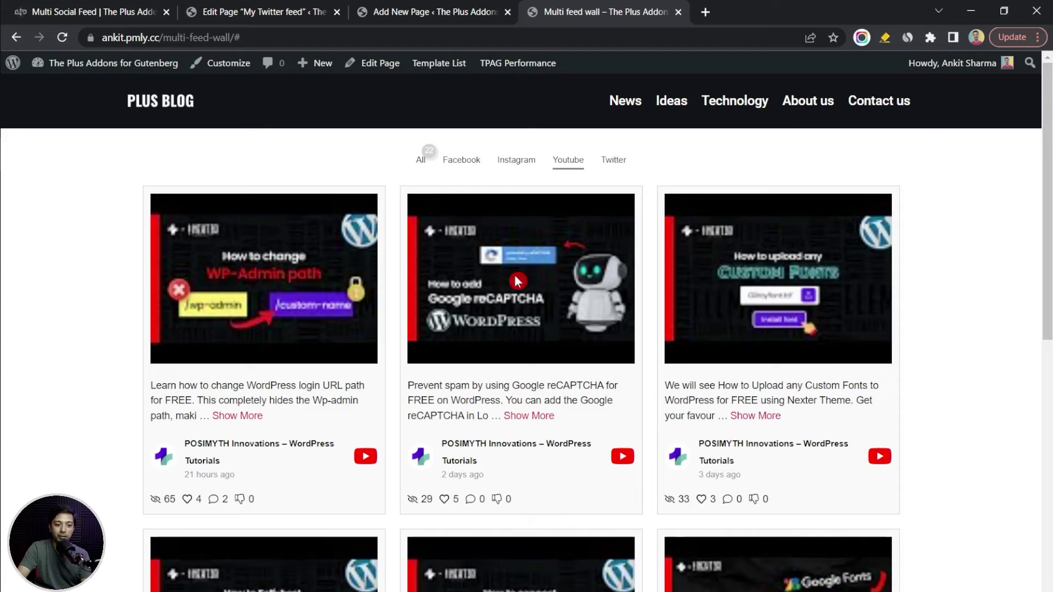
pyautogui.click(605, 164)
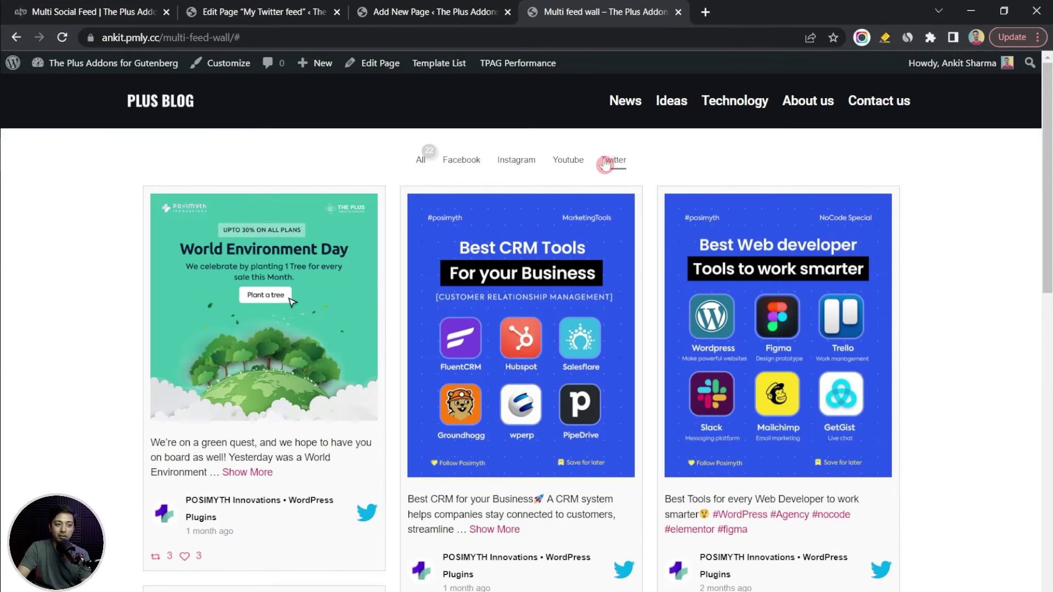
pyautogui.scroll(-5, 735, 515)
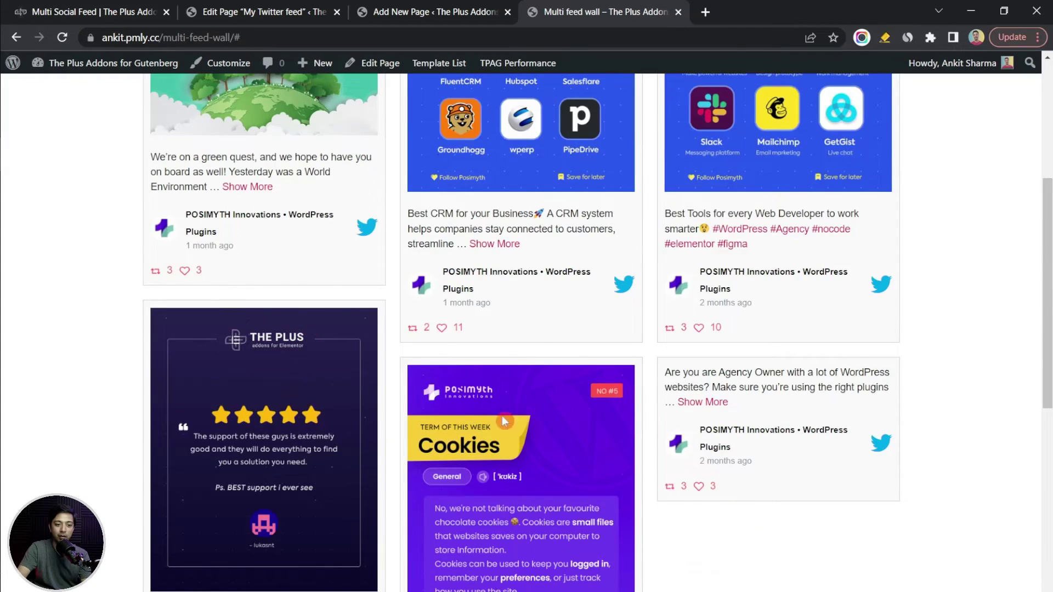
pyautogui.scroll(5, 504, 421)
# - Return to the editor tab and scroll the feed block's sidebar back to the top
pyautogui.hotkey('ctrl', 'pageup')
pyautogui.scroll(-2, 1049, 365)
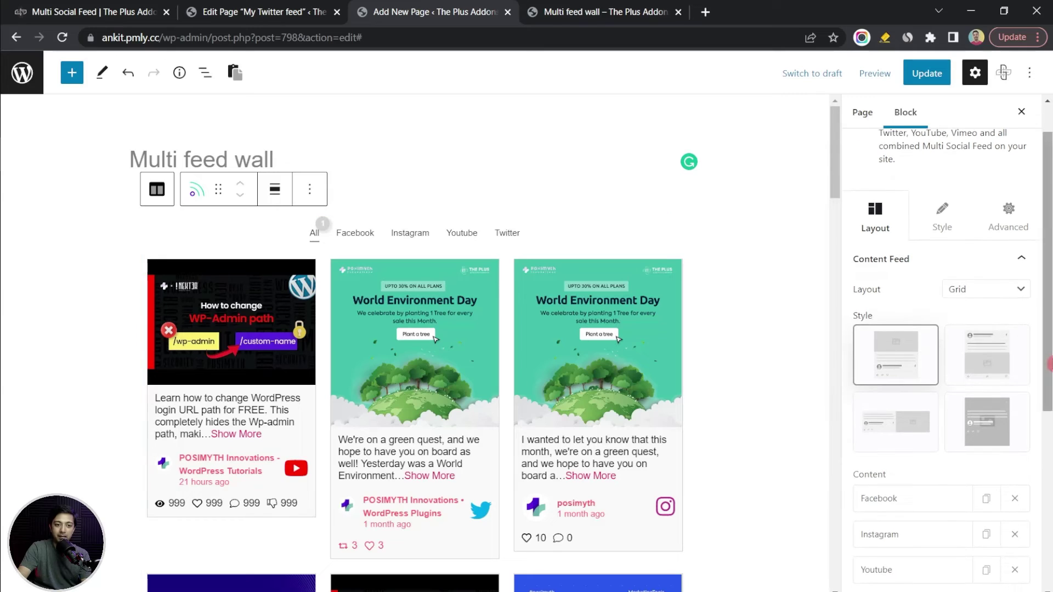
pyautogui.scroll(-5, 940, 404)
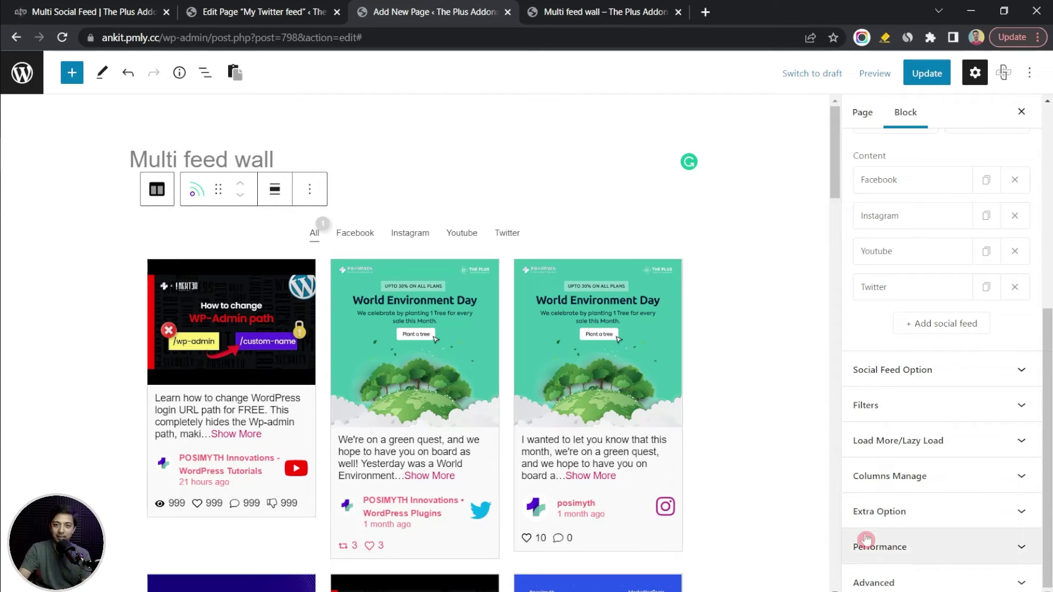
pyautogui.scroll(10, 971, 455)
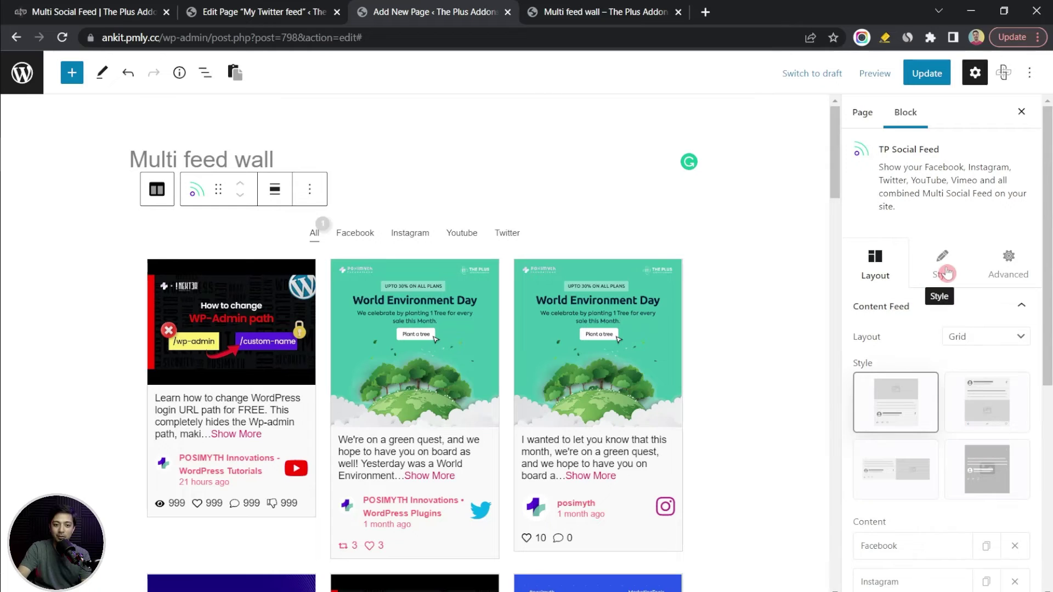
# - Set the Style > Universal Description Typography font size to 14
pyautogui.click(947, 272)
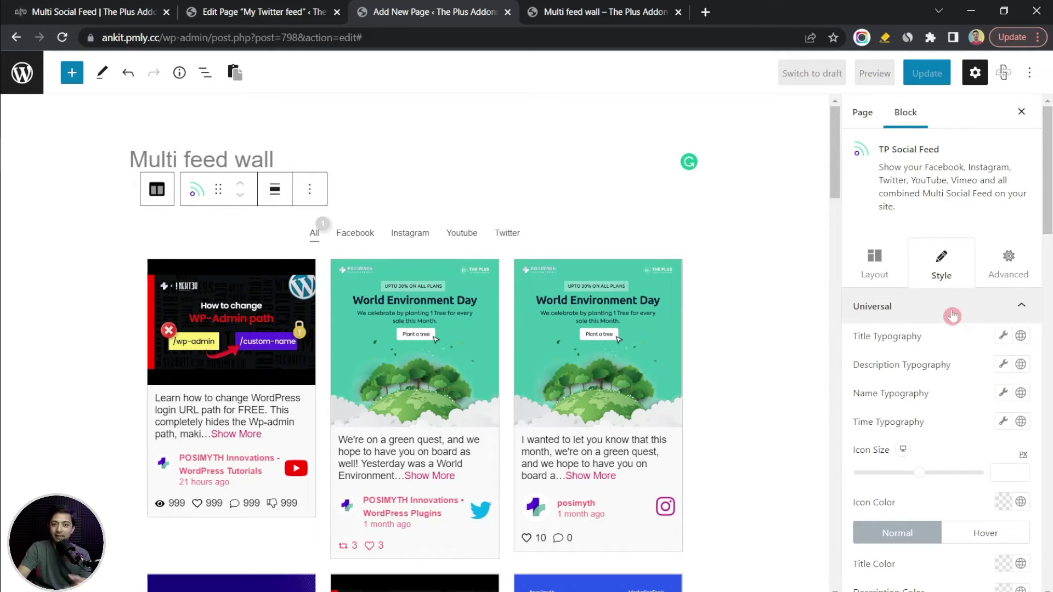
pyautogui.click(911, 317)
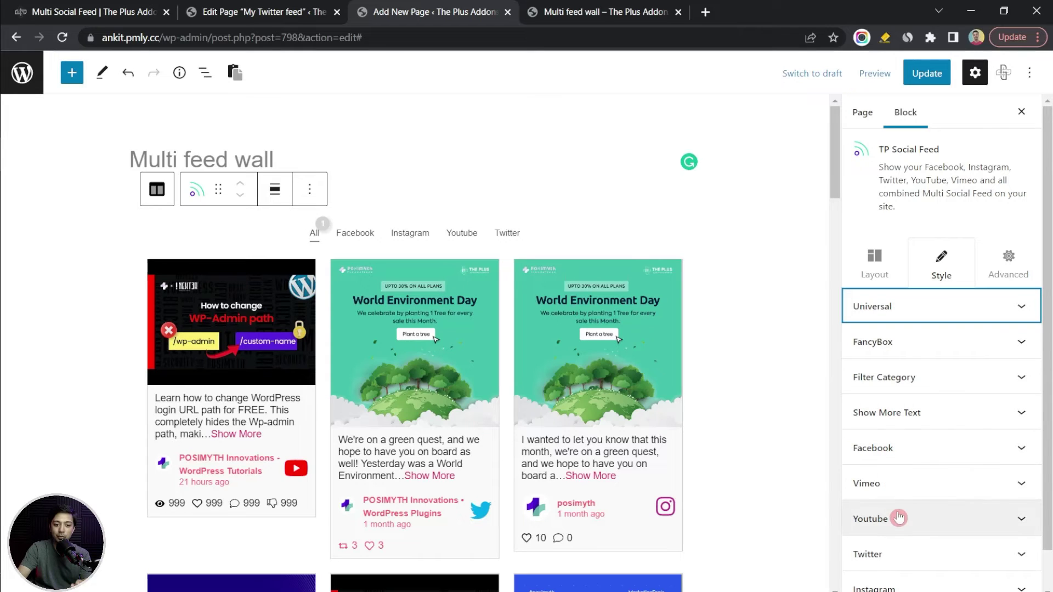
pyautogui.click(997, 306)
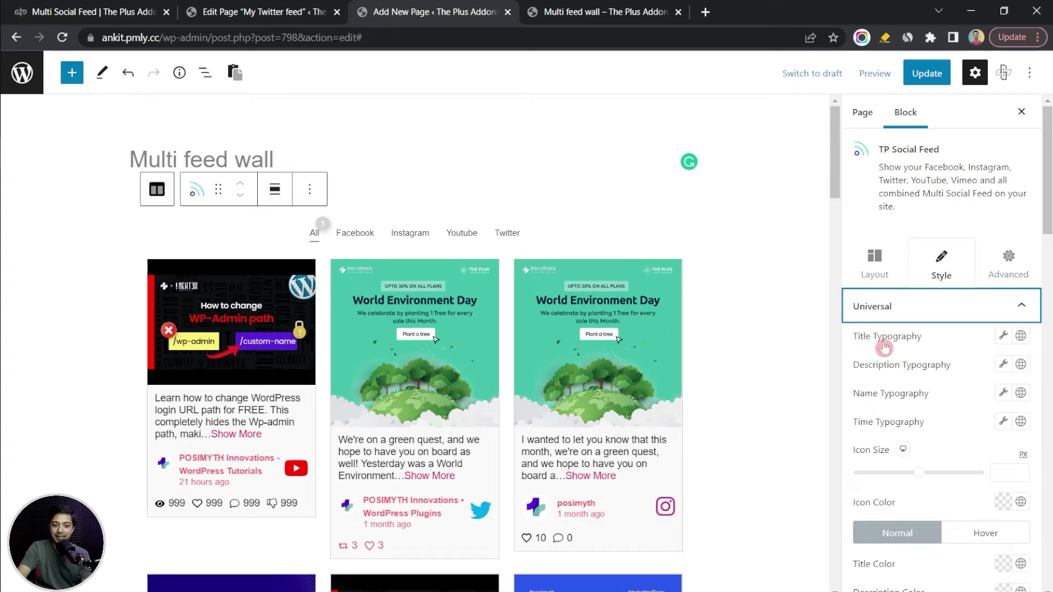
pyautogui.click(1003, 336)
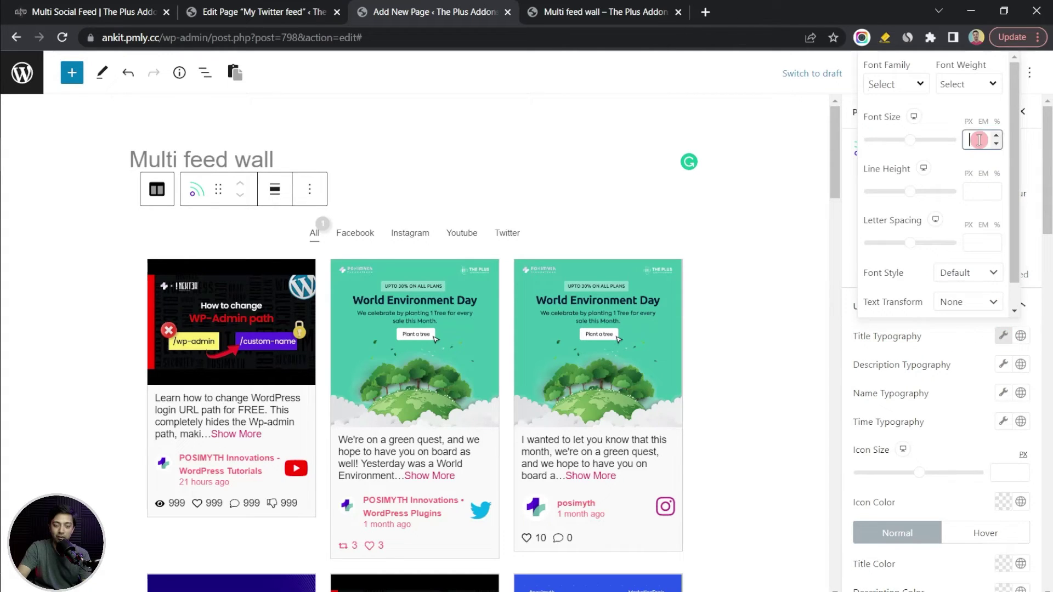
pyautogui.click(903, 355)
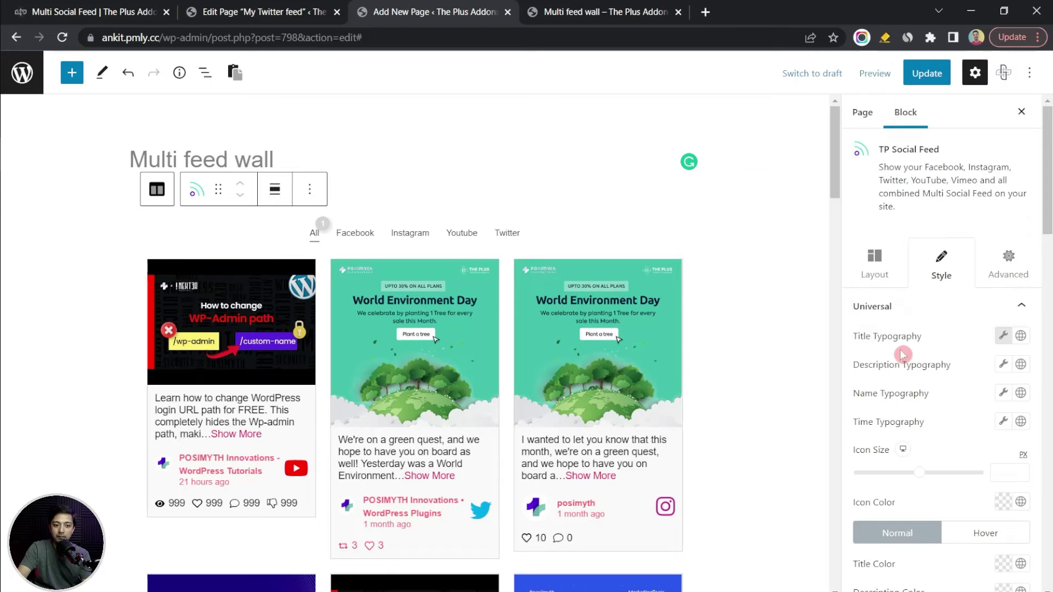
pyautogui.click(1003, 364)
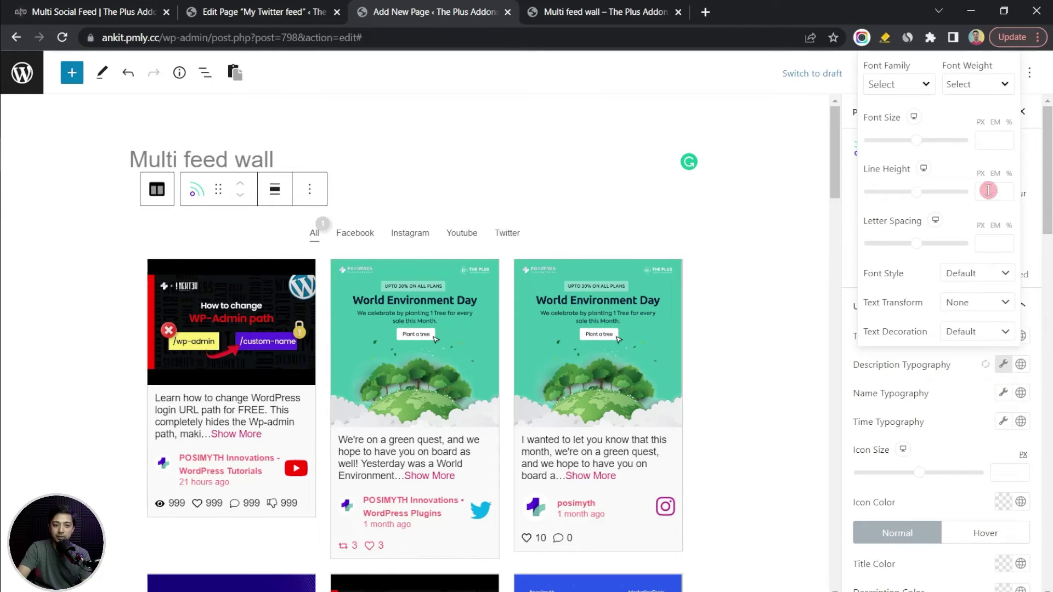
pyautogui.click(989, 137)
pyautogui.write('14')
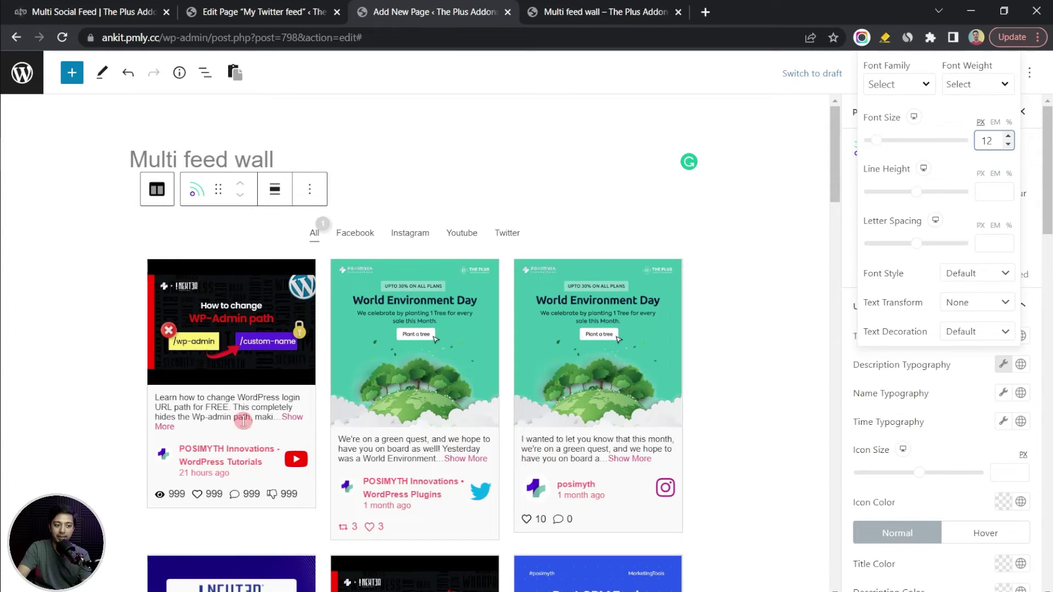
pyautogui.click(878, 306)
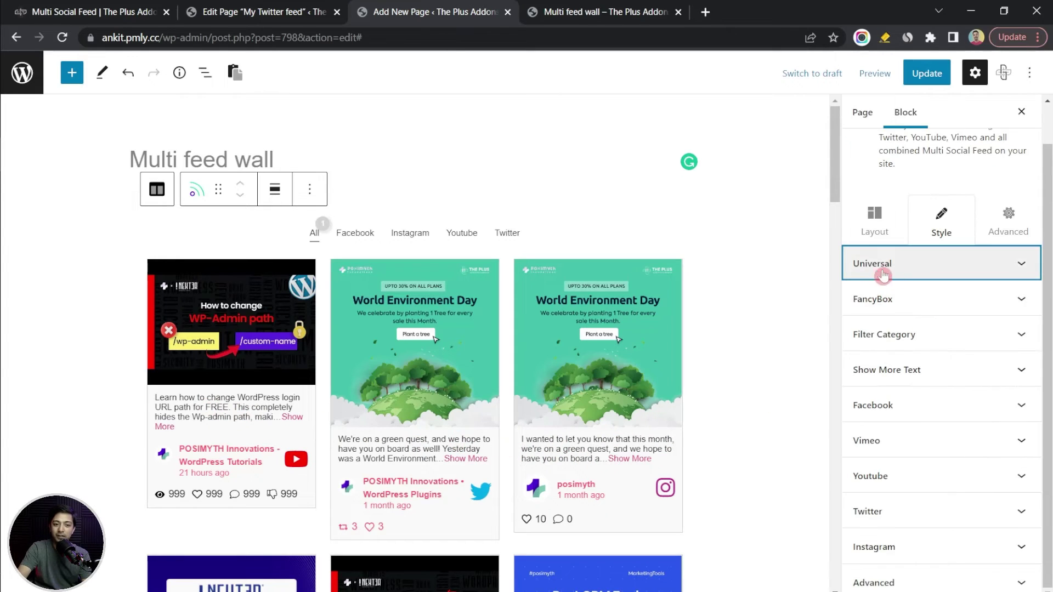
# - Give Facebook cards a light blue #78B6DF box background
pyautogui.click(885, 274)
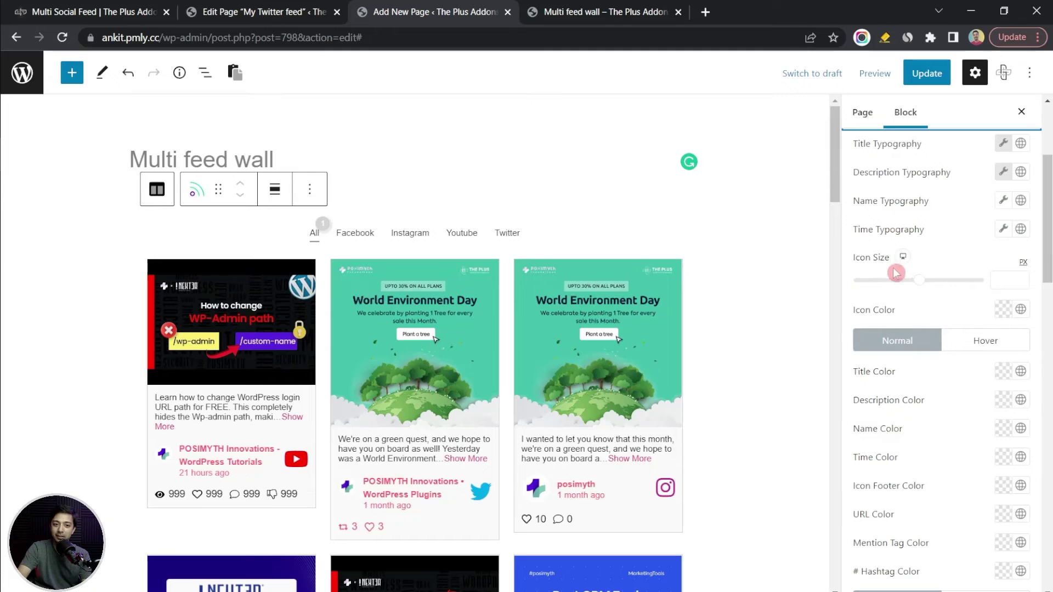
pyautogui.click(345, 234)
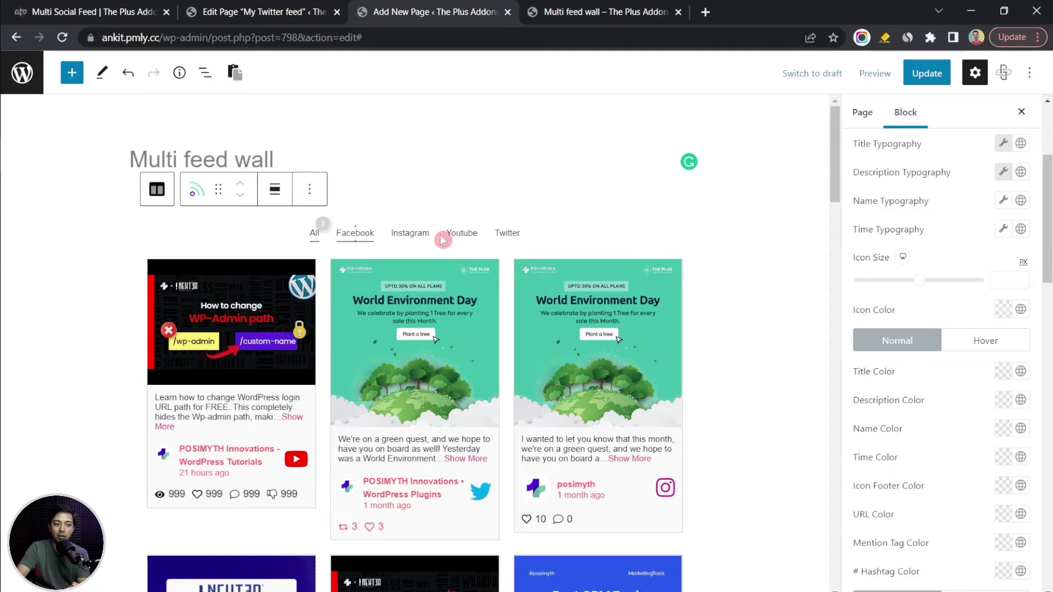
pyautogui.click(421, 298)
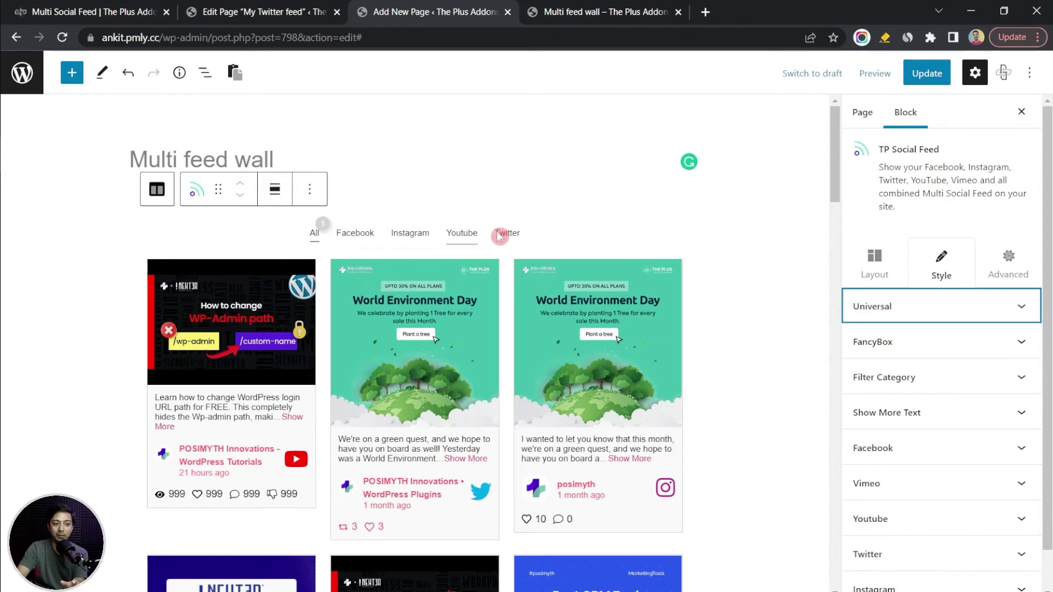
pyautogui.click(913, 448)
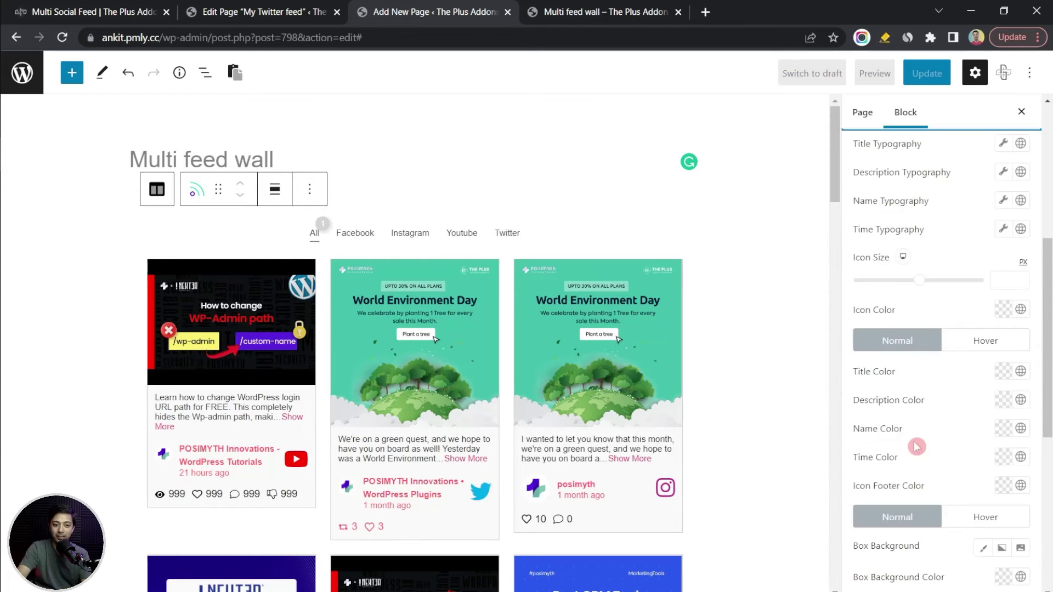
pyautogui.scroll(-3, 929, 475)
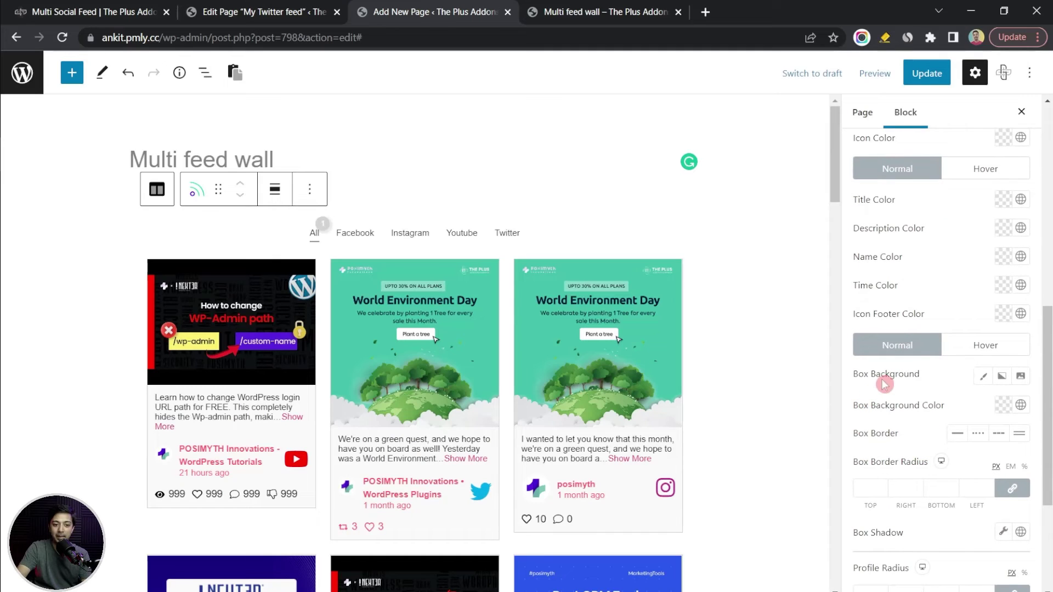
pyautogui.click(1001, 406)
pyautogui.click(946, 308)
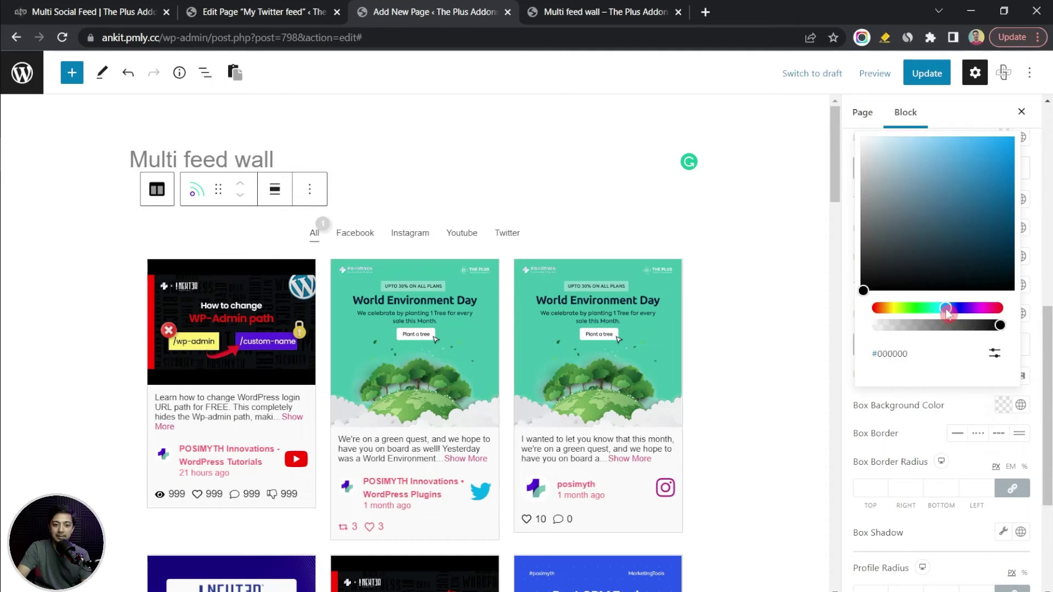
pyautogui.moveTo(933, 205); pyautogui.dragTo(934, 156)
pyautogui.click(936, 399)
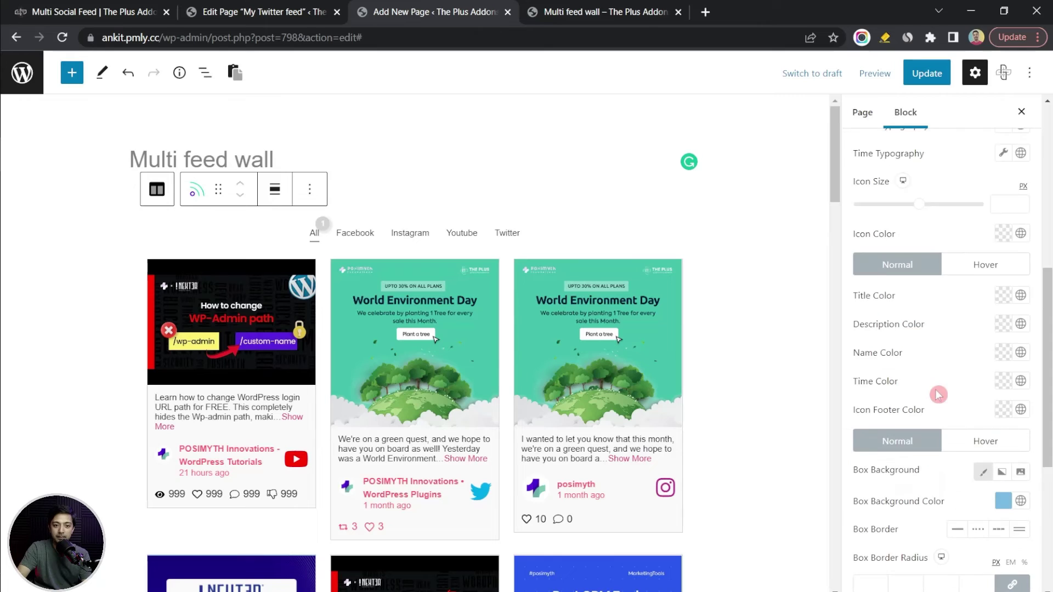
pyautogui.scroll(-5, 935, 398)
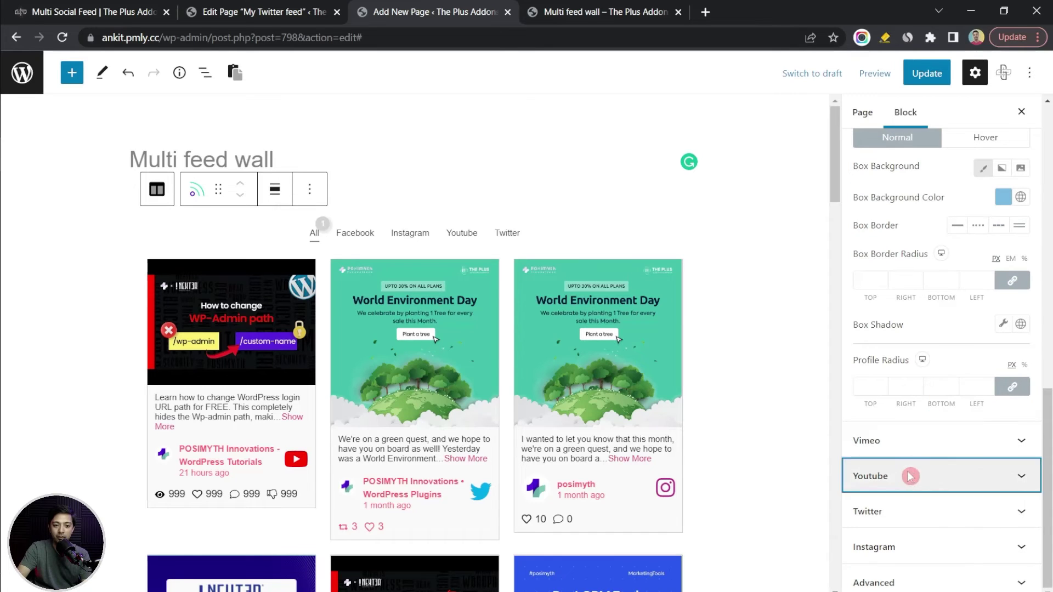
# - Give YouTube cards a pale pink #FFDBDB box background
pyautogui.click(912, 476)
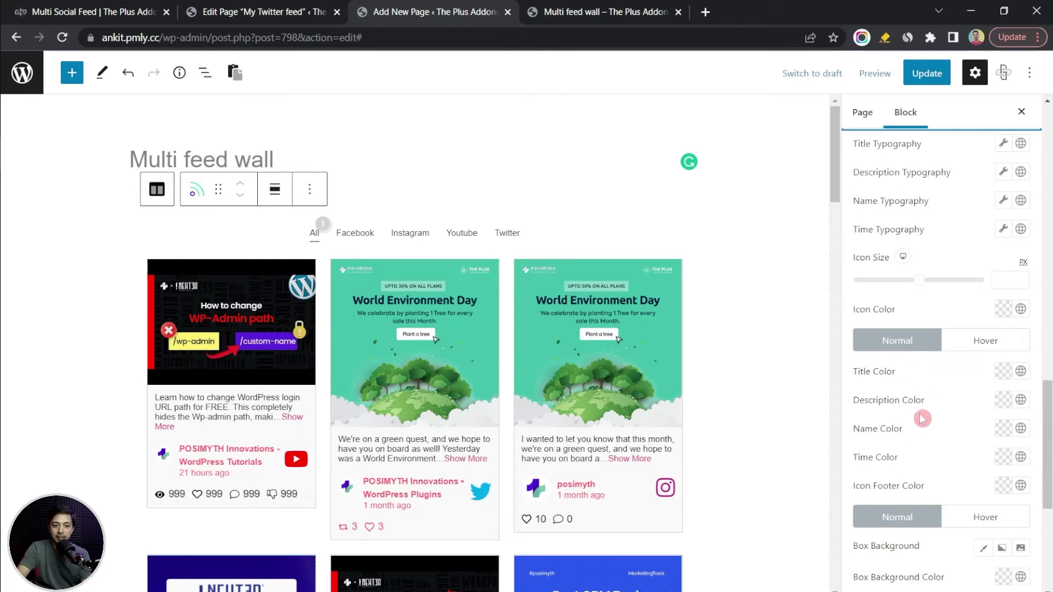
pyautogui.scroll(-2, 930, 513)
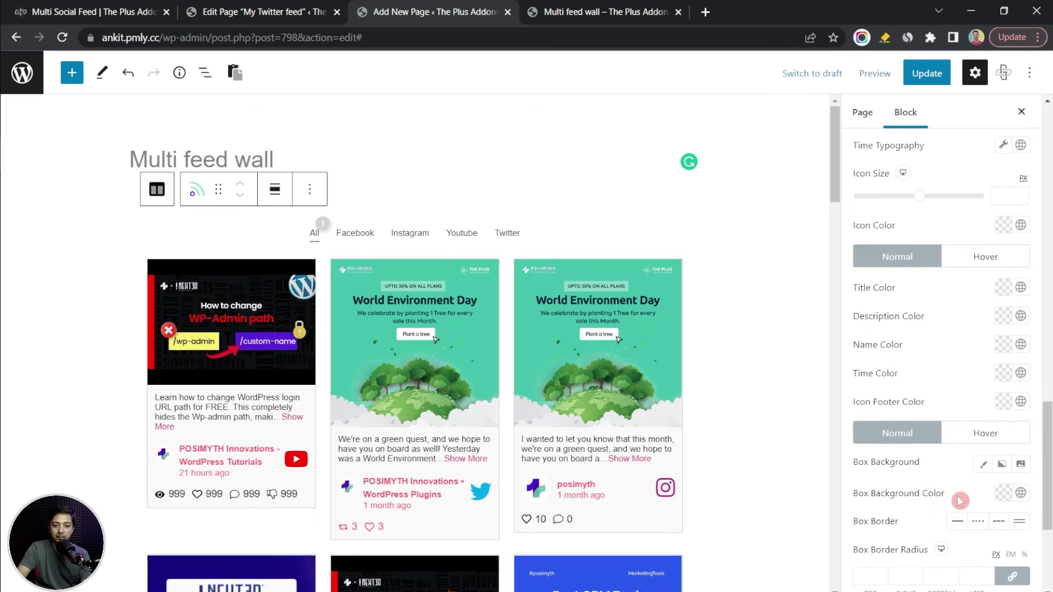
pyautogui.click(1003, 493)
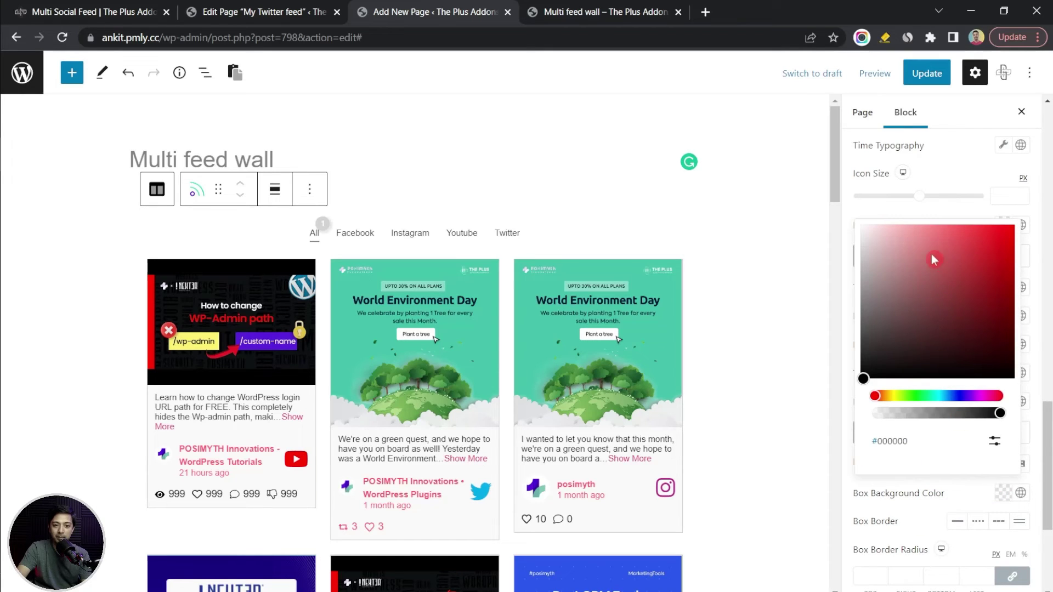
pyautogui.moveTo(934, 260); pyautogui.dragTo(879, 230)
pyautogui.click(897, 480)
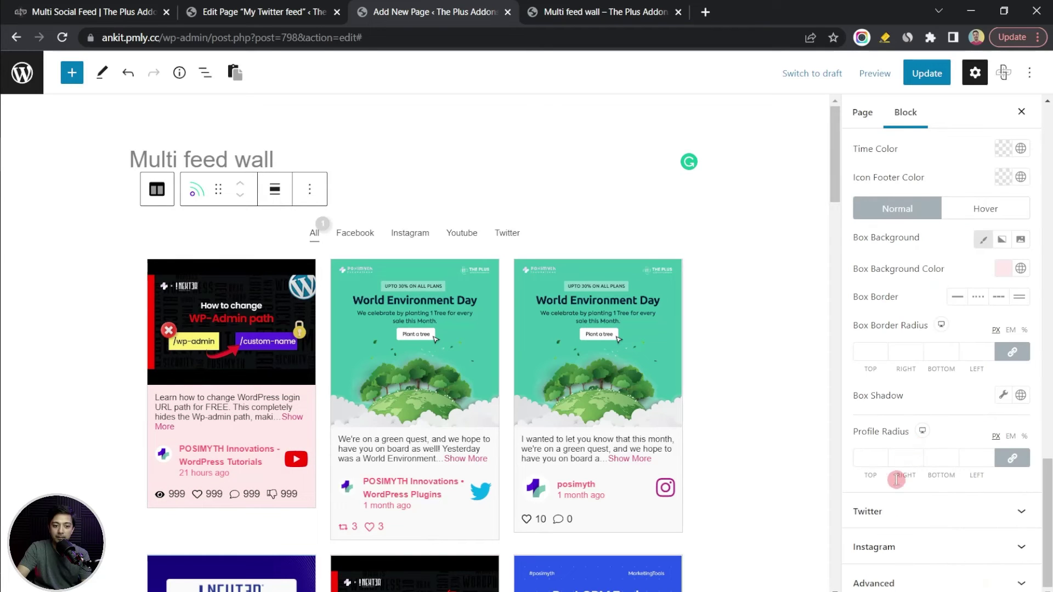
pyautogui.scroll(5, 914, 478)
# - Give Twitter cards a pale teal #C9F6EF box background
pyautogui.scroll(-3, 966, 439)
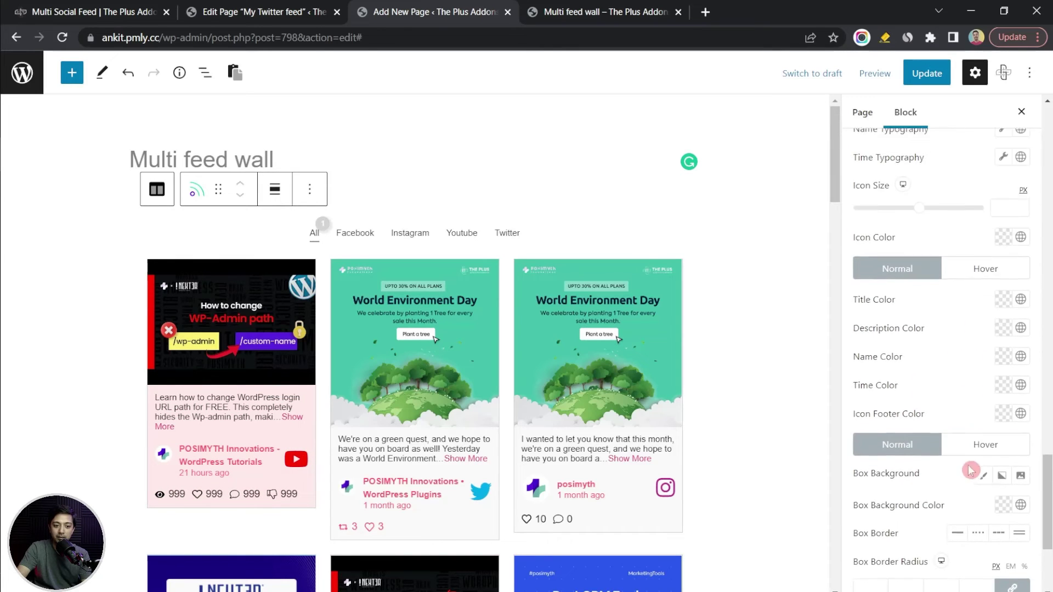
pyautogui.click(1004, 492)
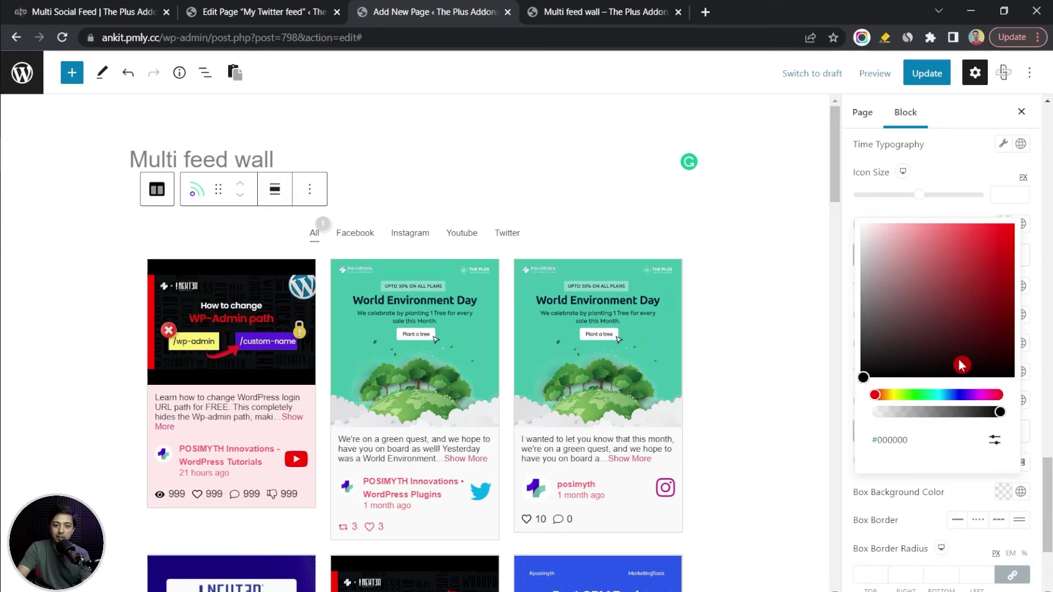
pyautogui.click(935, 396)
pyautogui.moveTo(912, 263); pyautogui.dragTo(894, 235)
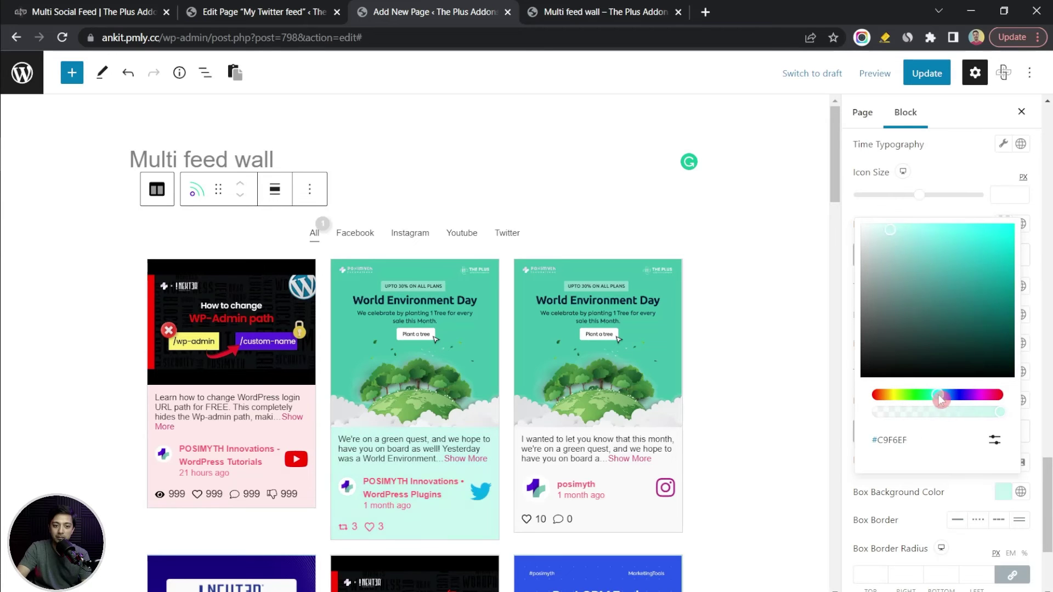
pyautogui.scroll(-3, 922, 555)
pyautogui.scroll(5, 921, 555)
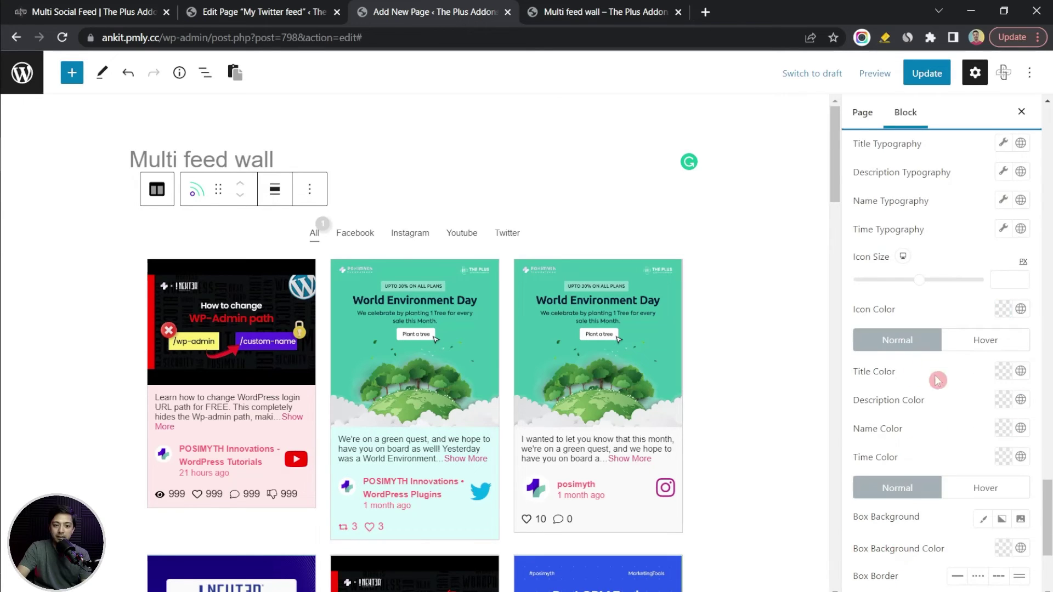
# - Give Instagram cards a light pink #F6C0F4 background with lowered opacity
pyautogui.click(1003, 555)
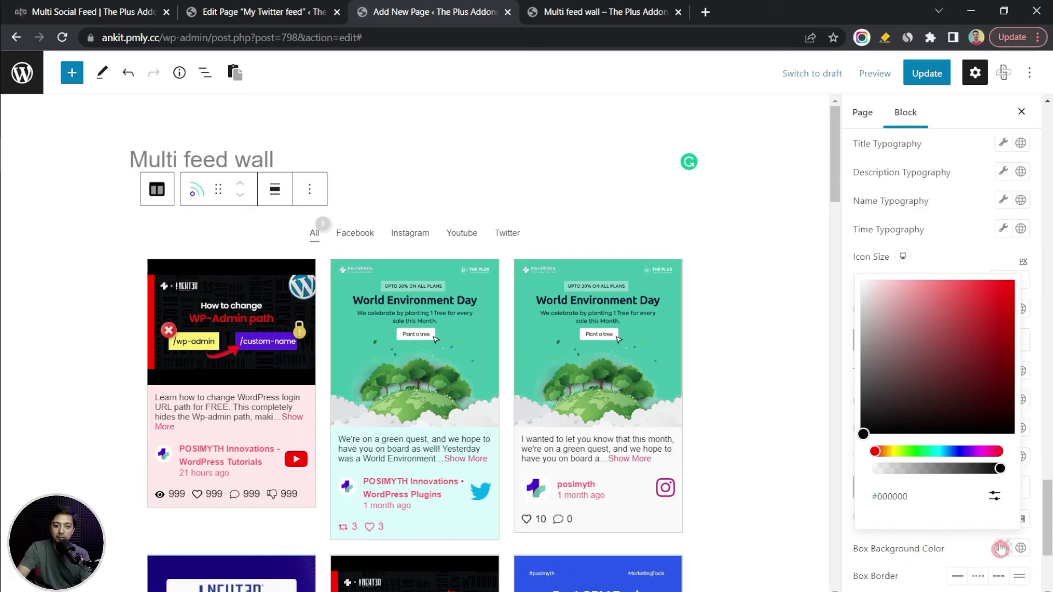
pyautogui.click(941, 275)
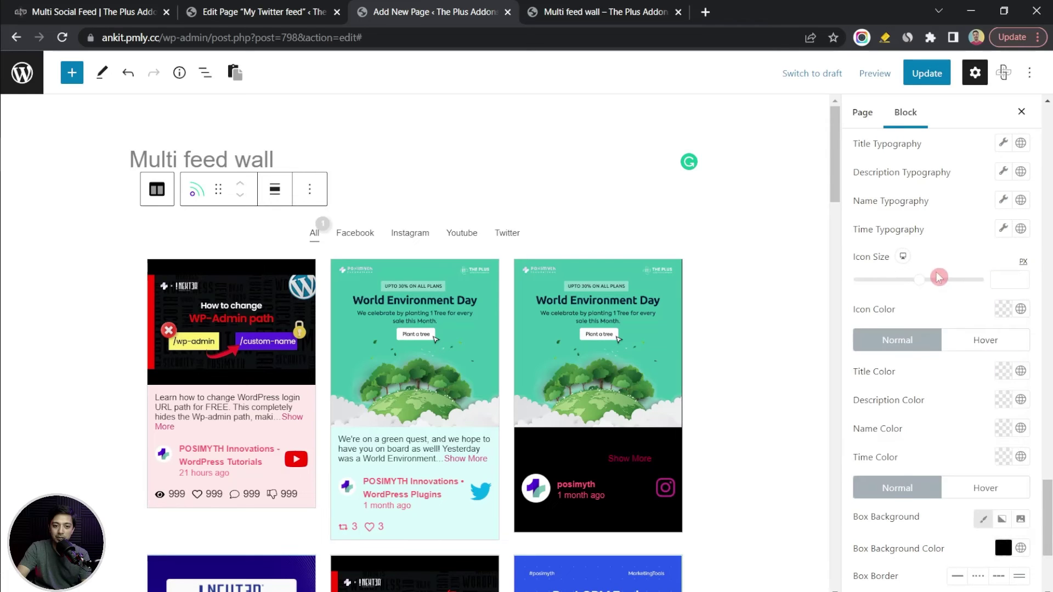
pyautogui.click(1003, 555)
pyautogui.click(918, 296)
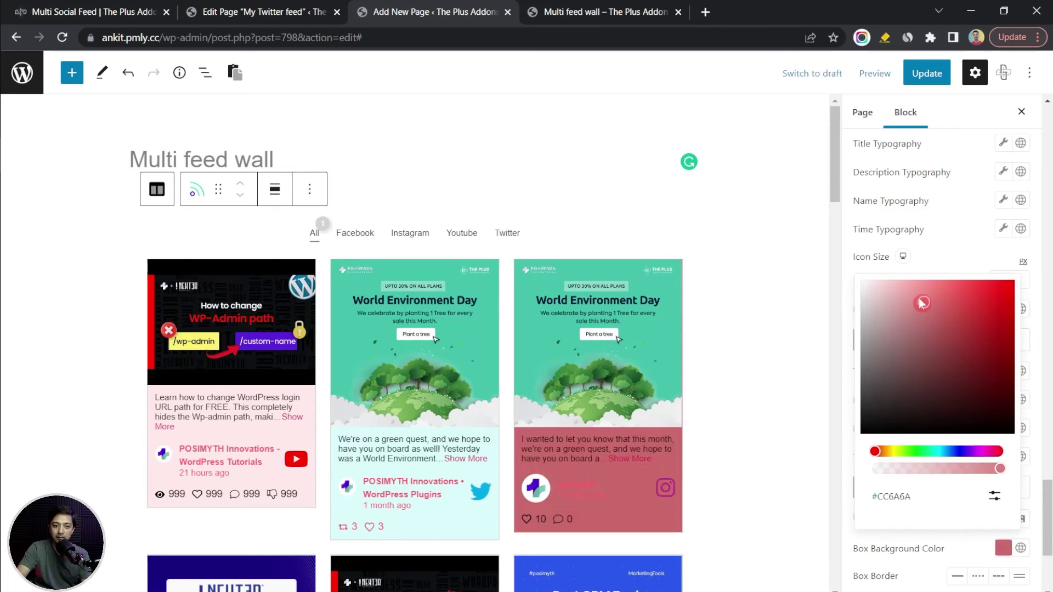
pyautogui.moveTo(1001, 450); pyautogui.dragTo(959, 468)
pyautogui.click(984, 519)
pyautogui.scroll(-3, 268, 390)
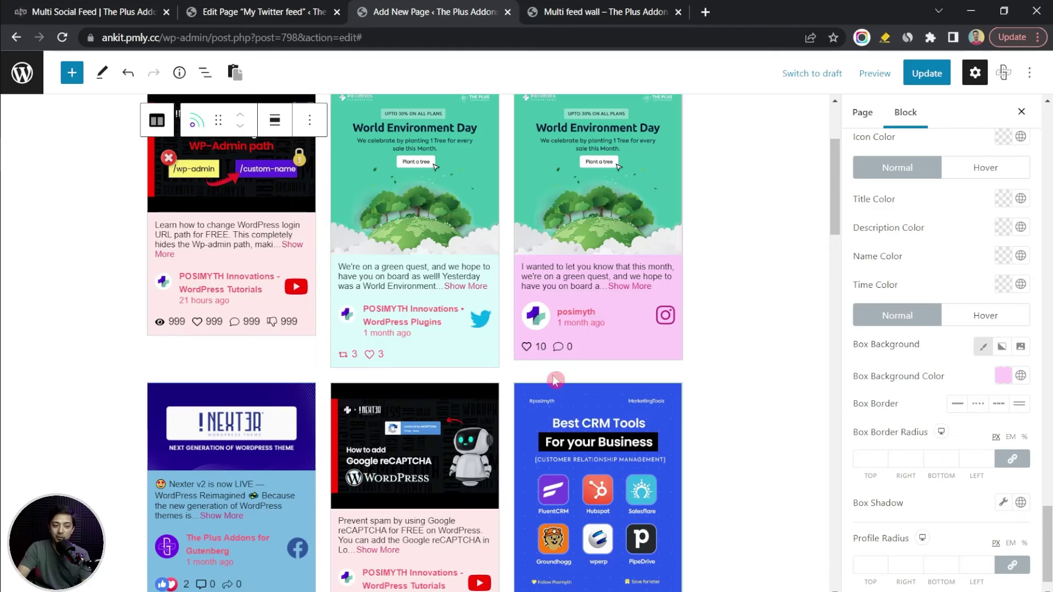
# - Update the page, then reload and zoom out the live Multi feed wall
pyautogui.click(801, 190)
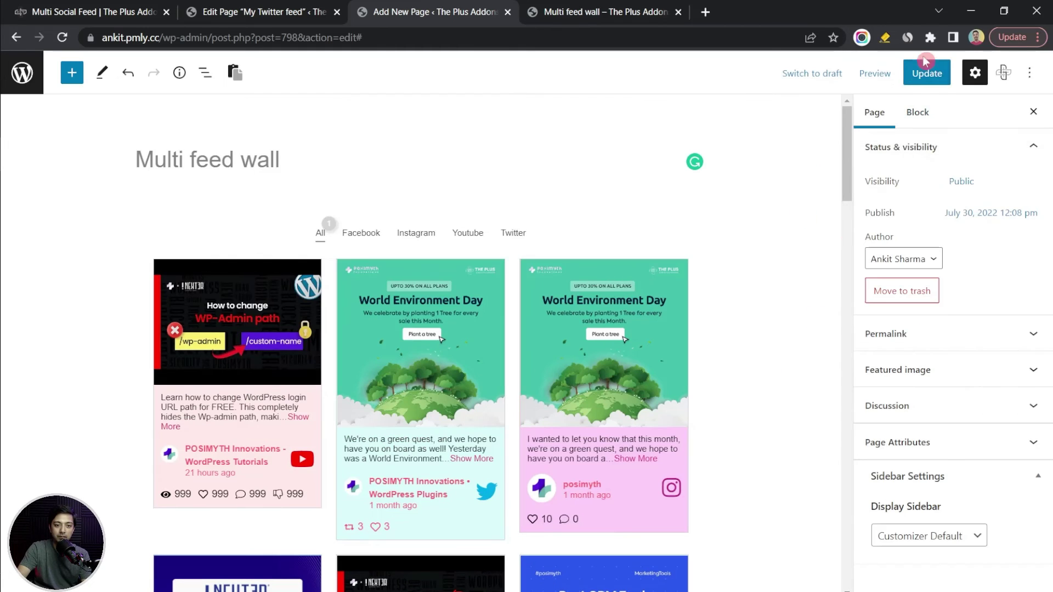
pyautogui.click(924, 76)
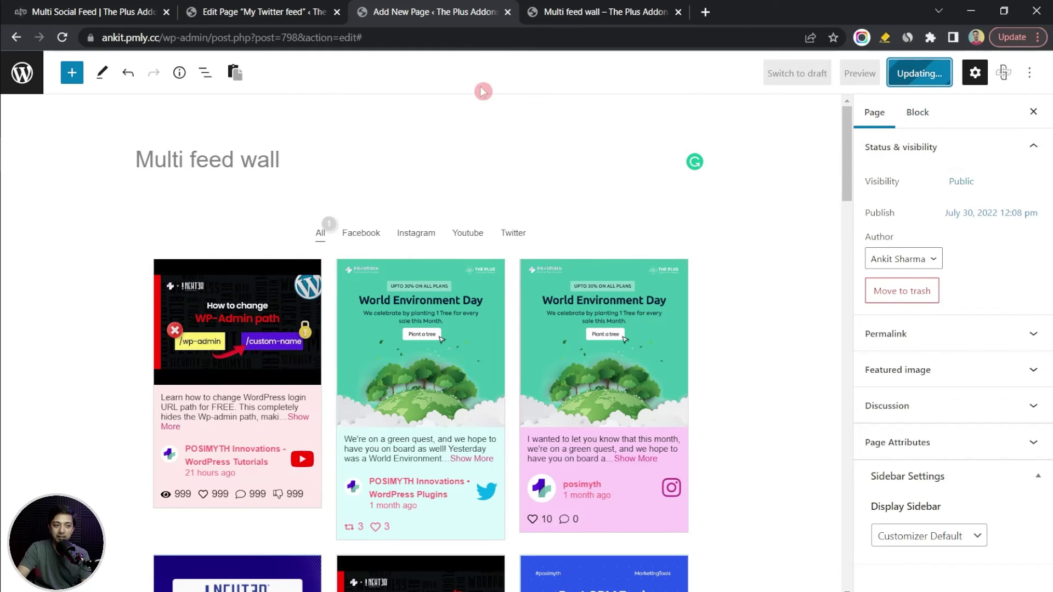
pyautogui.click(634, 8)
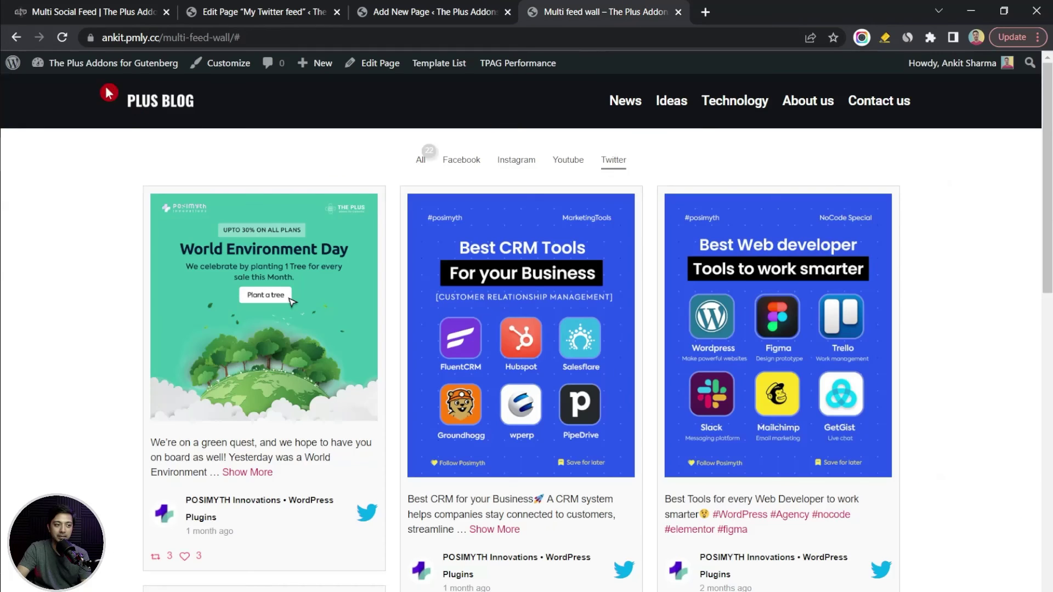
pyautogui.click(64, 38)
pyautogui.hotkey('ctrl', '-')
pyautogui.hotkey('ctrl', '-')
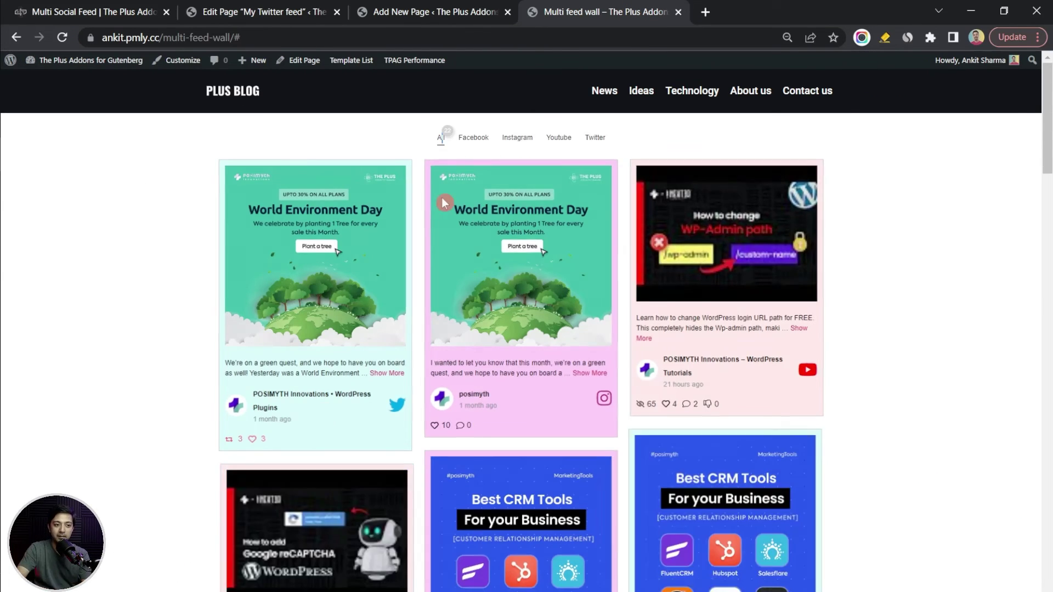
# - Filter the live feed by Facebook, Instagram, Youtube and finally Twitter
pyautogui.click(475, 140)
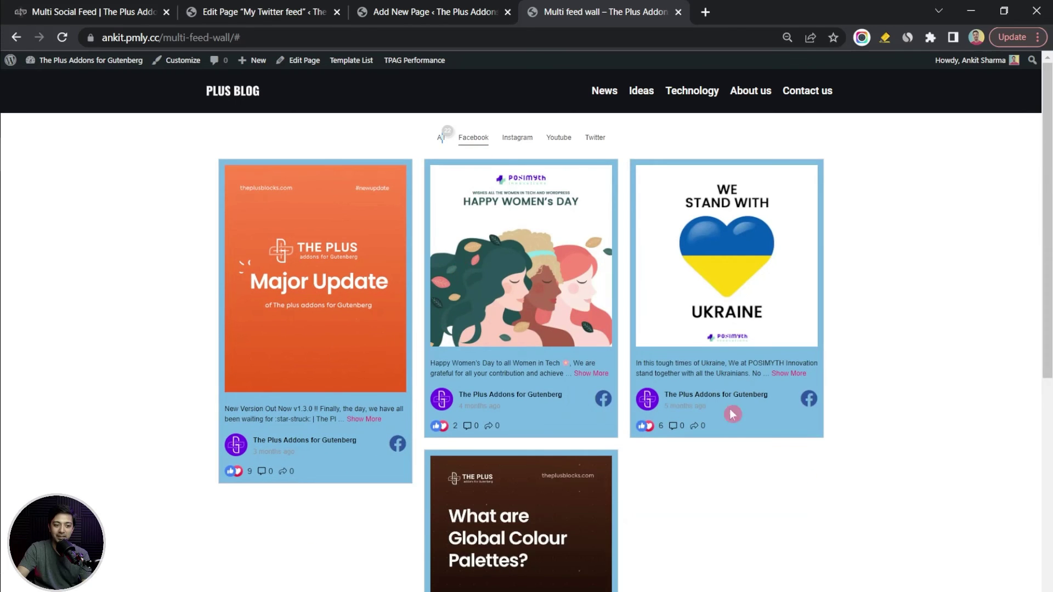
pyautogui.click(522, 141)
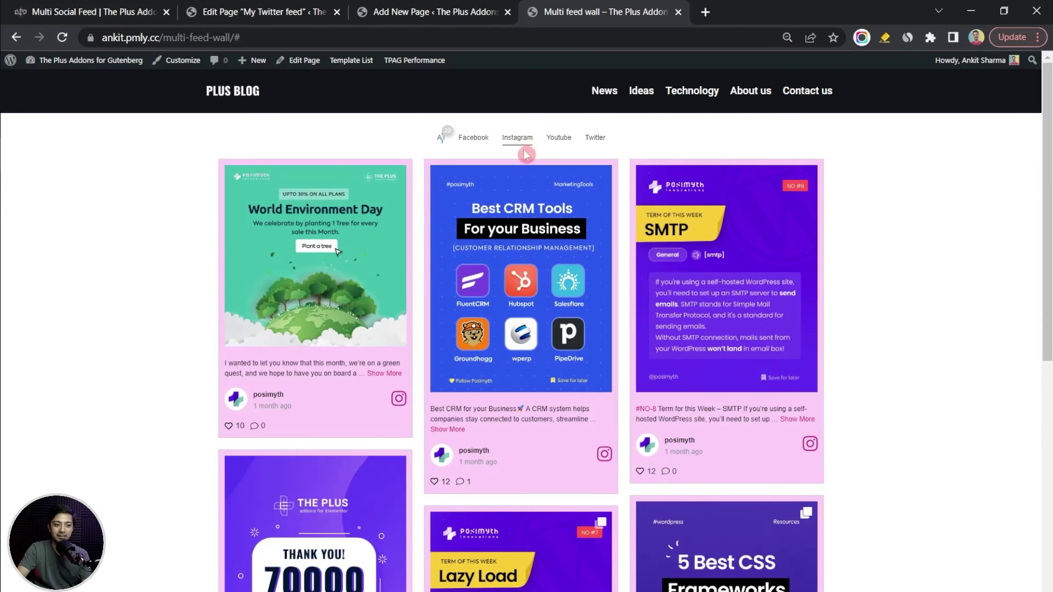
pyautogui.click(565, 137)
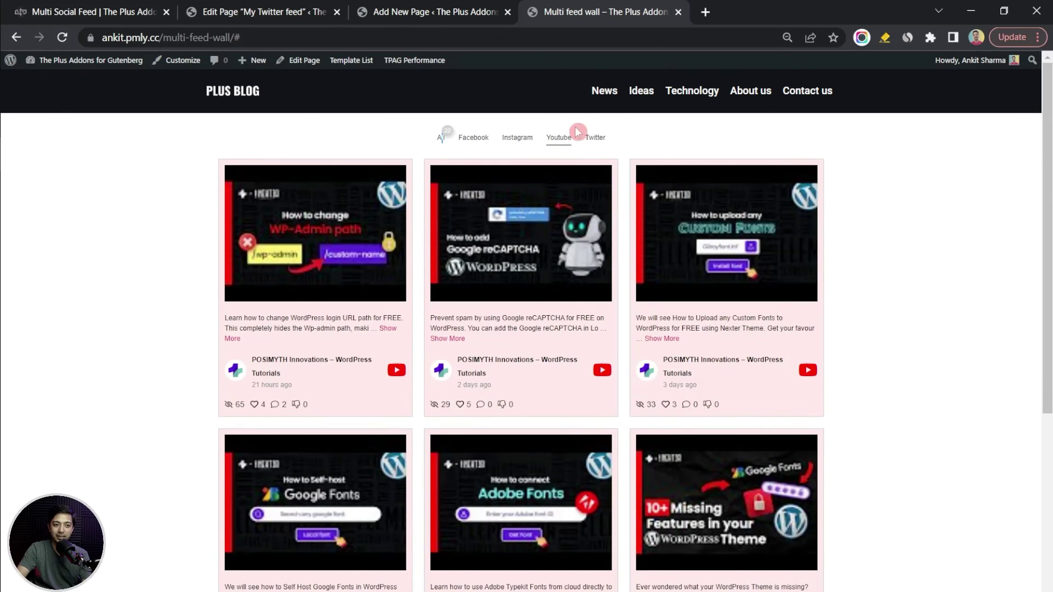
pyautogui.click(596, 137)
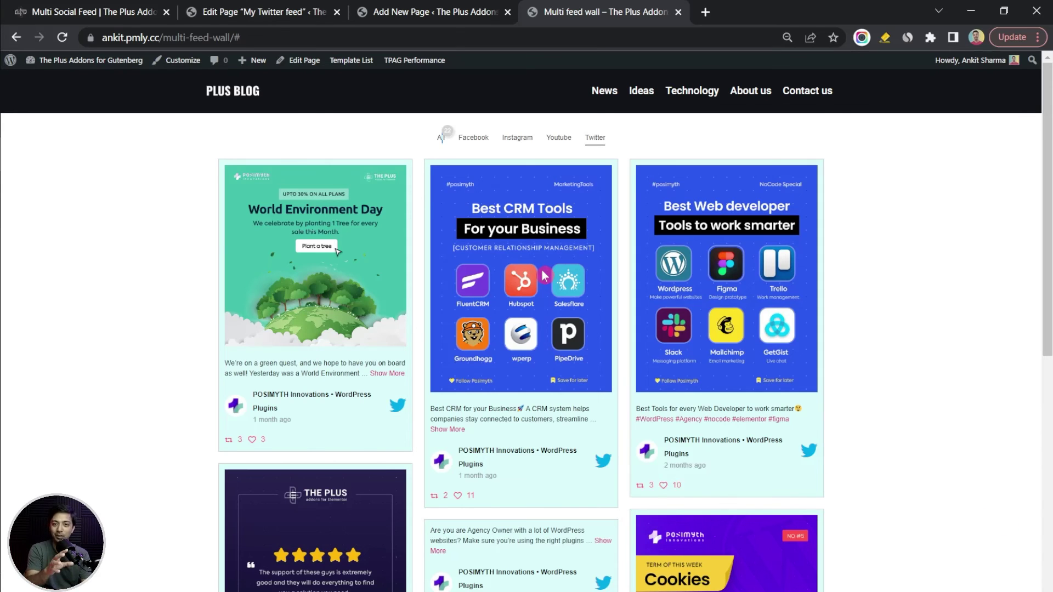
# - Switch back to the block editor tab with the Multi feed wall page
pyautogui.hotkey('ctrl', 'shift', 'Tab')
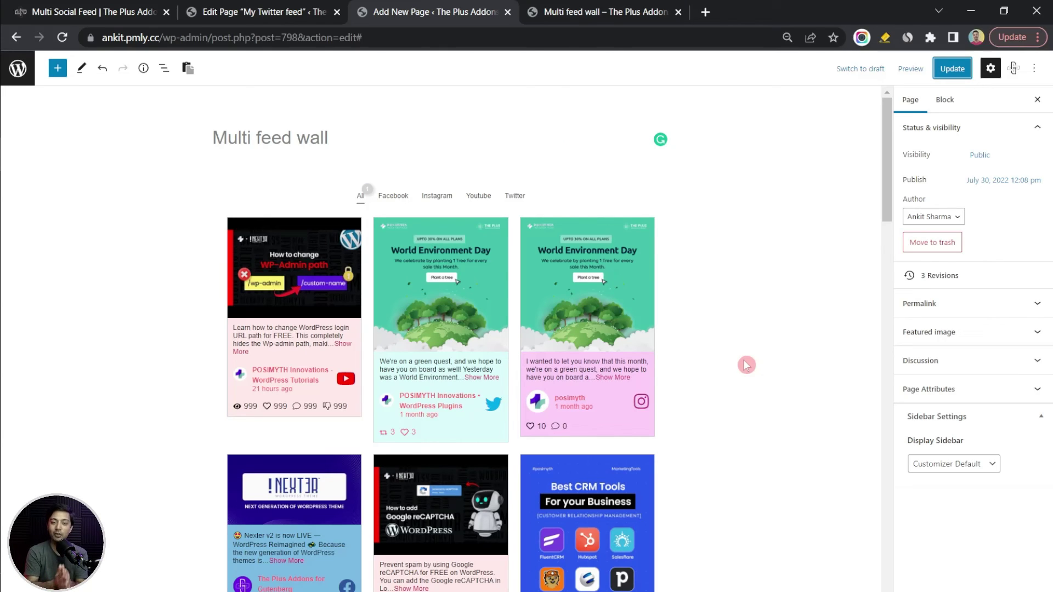